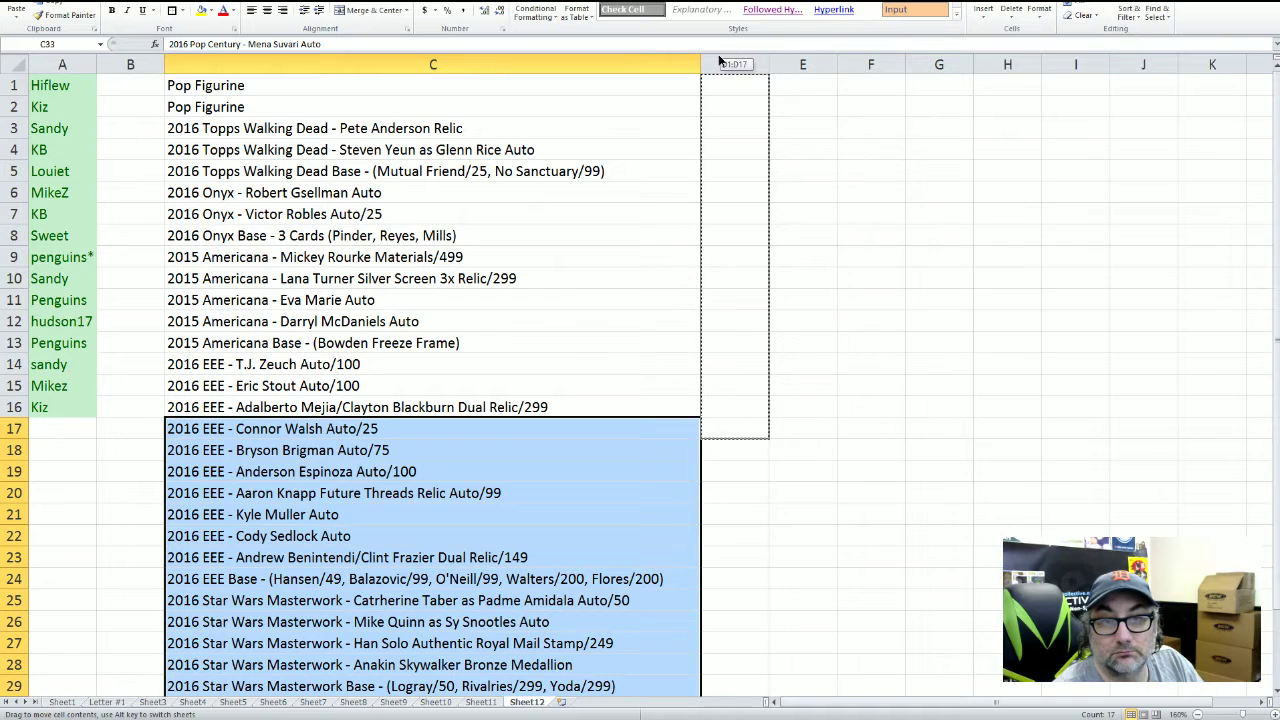
Place the entries from C17:C33 in D1:D17 and auto-fit the width of column D to them
double_click(771, 64)
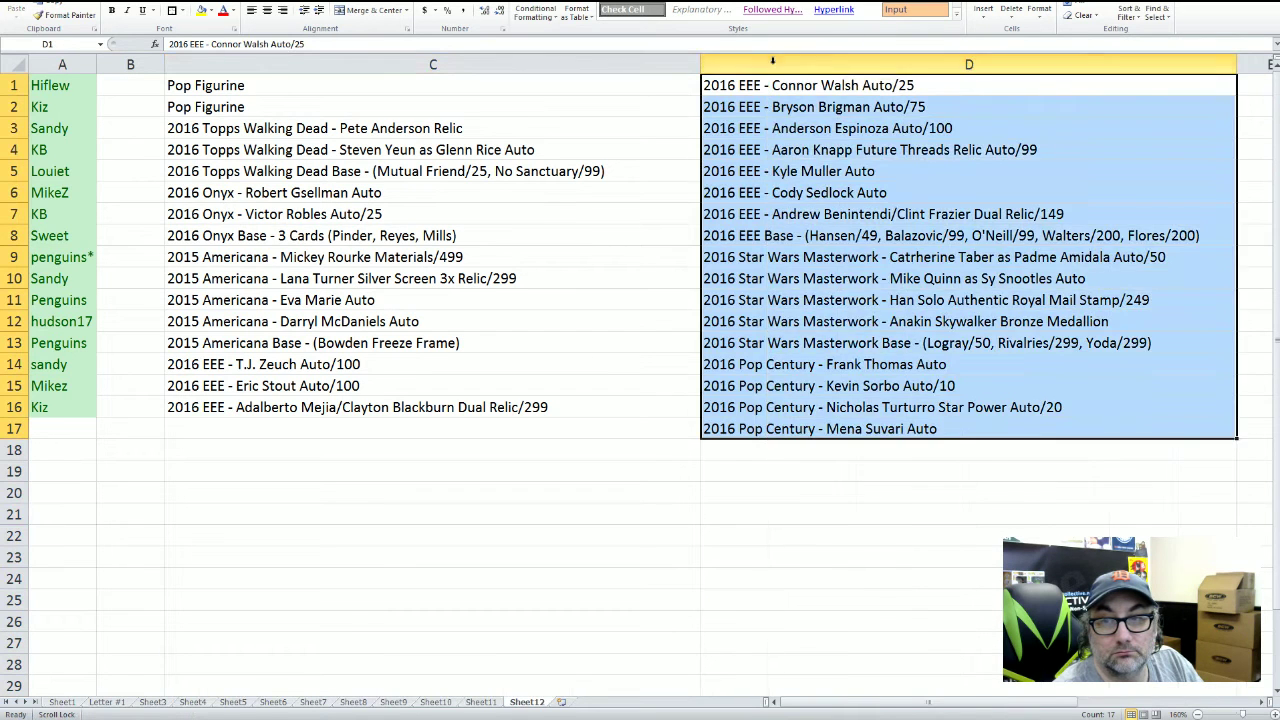
left_click(623, 337)
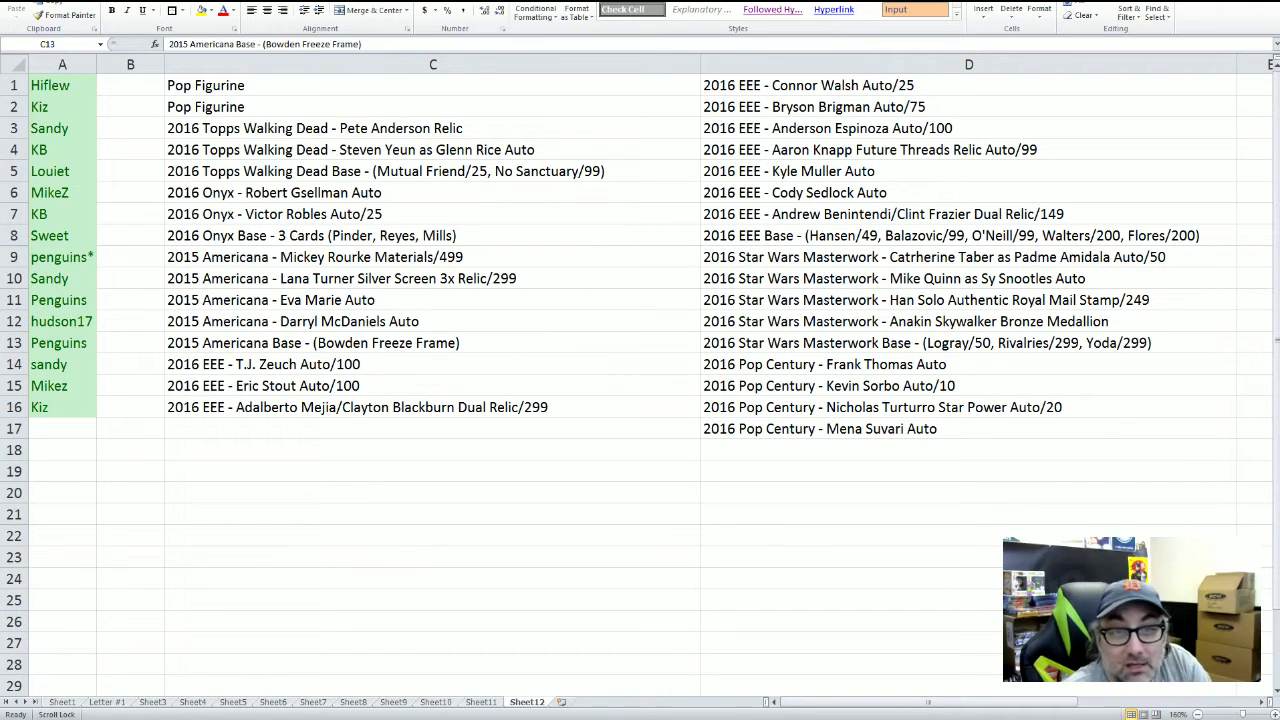
Move the 2016 Onyx - Victor Robles Auto/25 entry from C7 to B1 and give it the same green style as column A
left_click(225, 216)
key("ctrl+x")
left_click(130, 85)
key("ctrl+v")
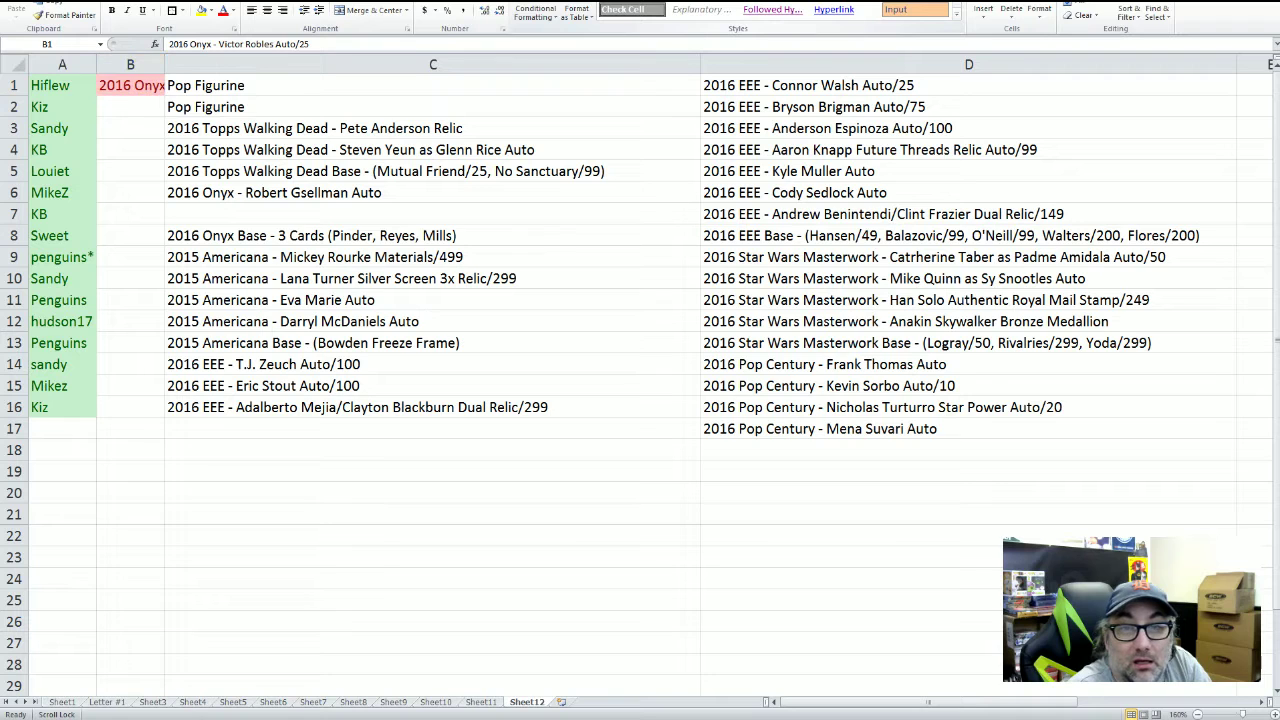
left_click(714, 58)
Format the prize list in C1:D18 with a yellow fill, bold text and an outside border
left_click_drag(965, 443, 311, 91)
left_click(201, 10)
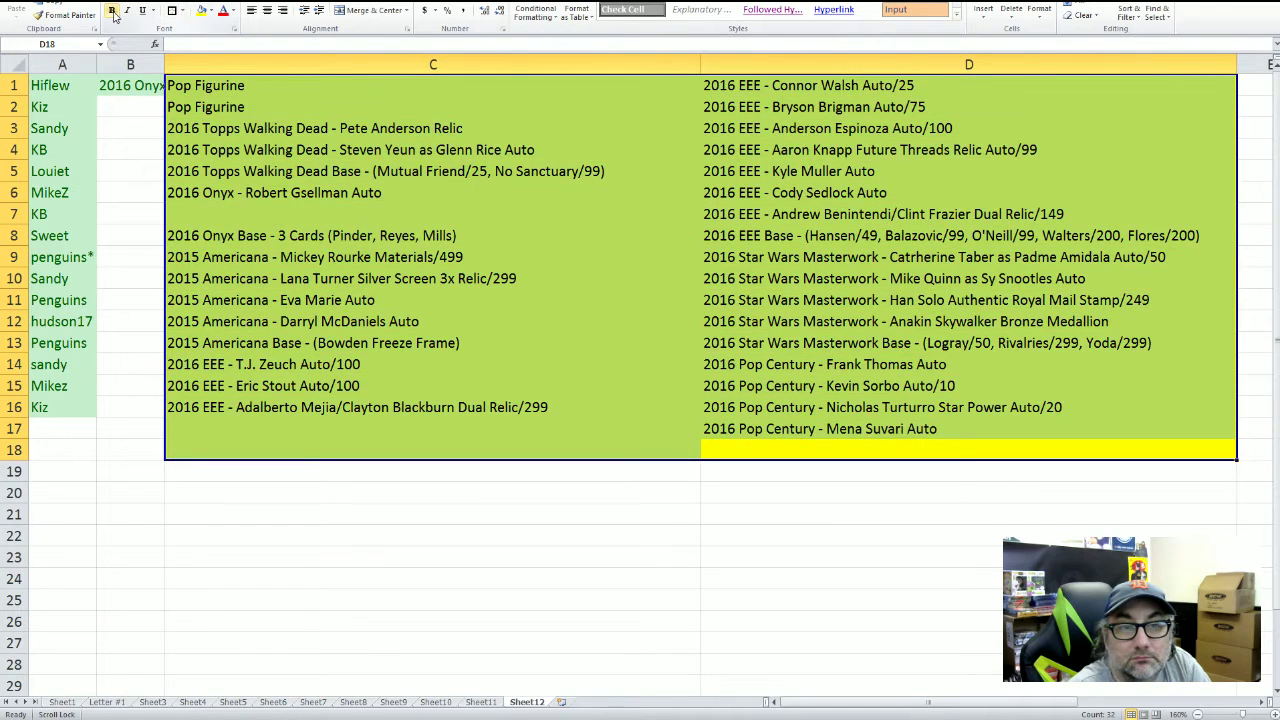
left_click(112, 10)
left_click(170, 10)
left_click(290, 452)
left_click(317, 554)
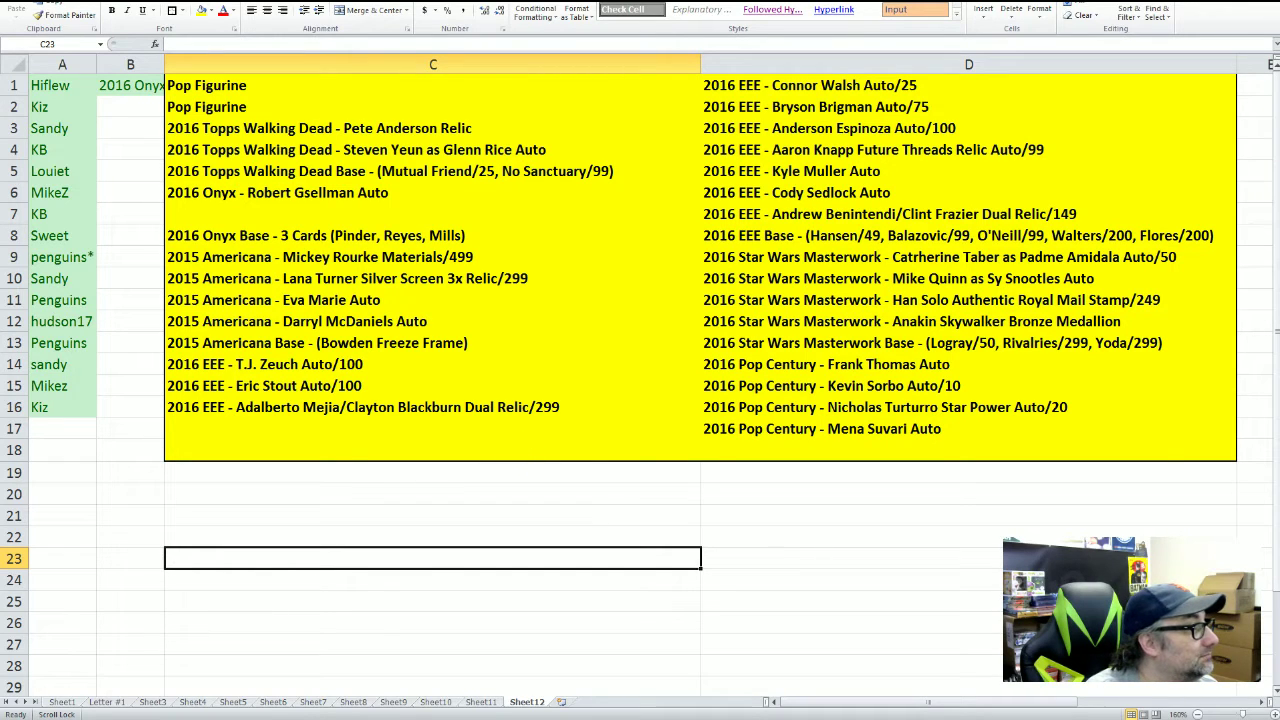
left_click(911, 422)
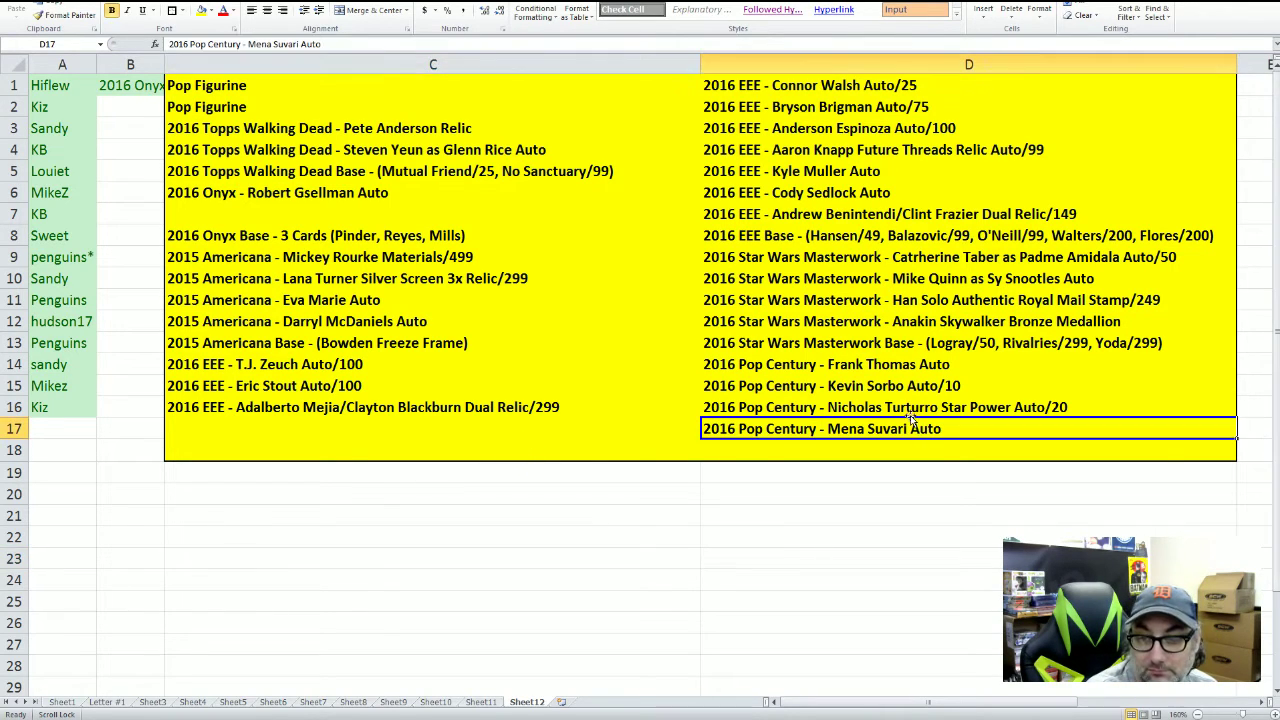
left_click(910, 389)
left_click(910, 408)
left_click(910, 388)
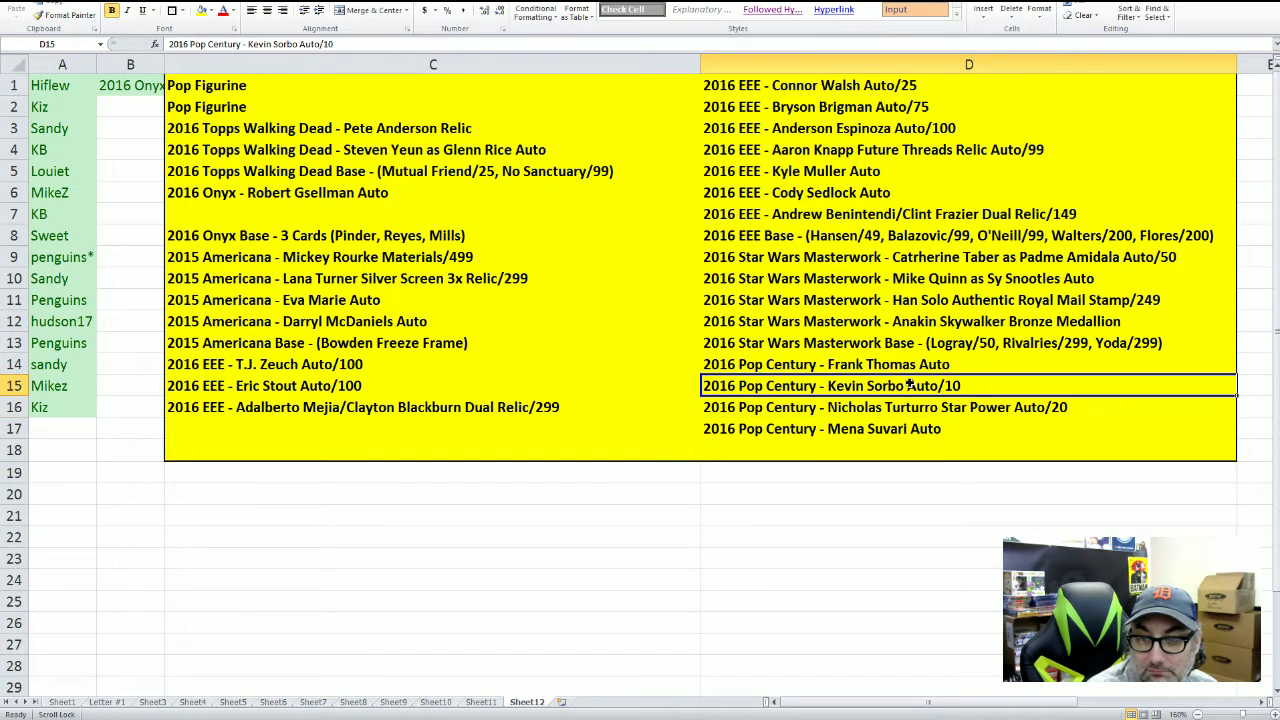
left_click(952, 359)
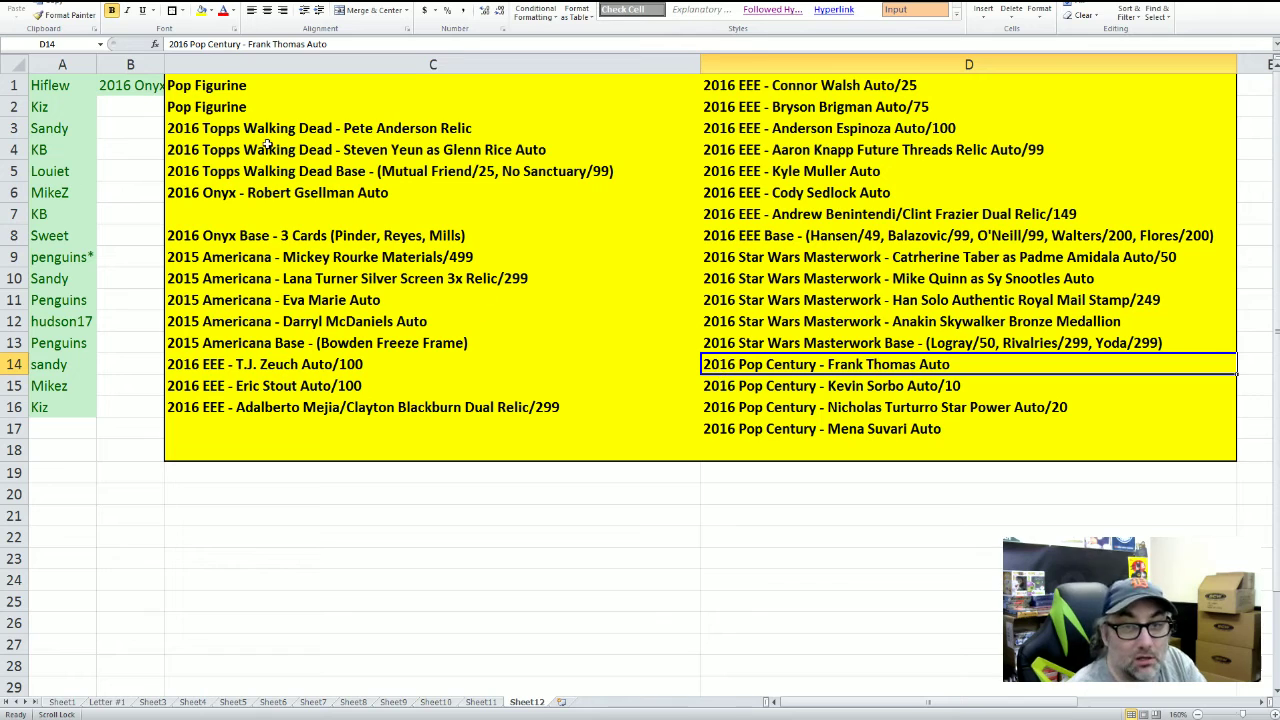
Move the Steven Yeun as Glenn Rice Auto entry to B2 and the Han Solo Authentic Royal Mail Stamp/249 entry to B3, both styled green
left_click(320, 142)
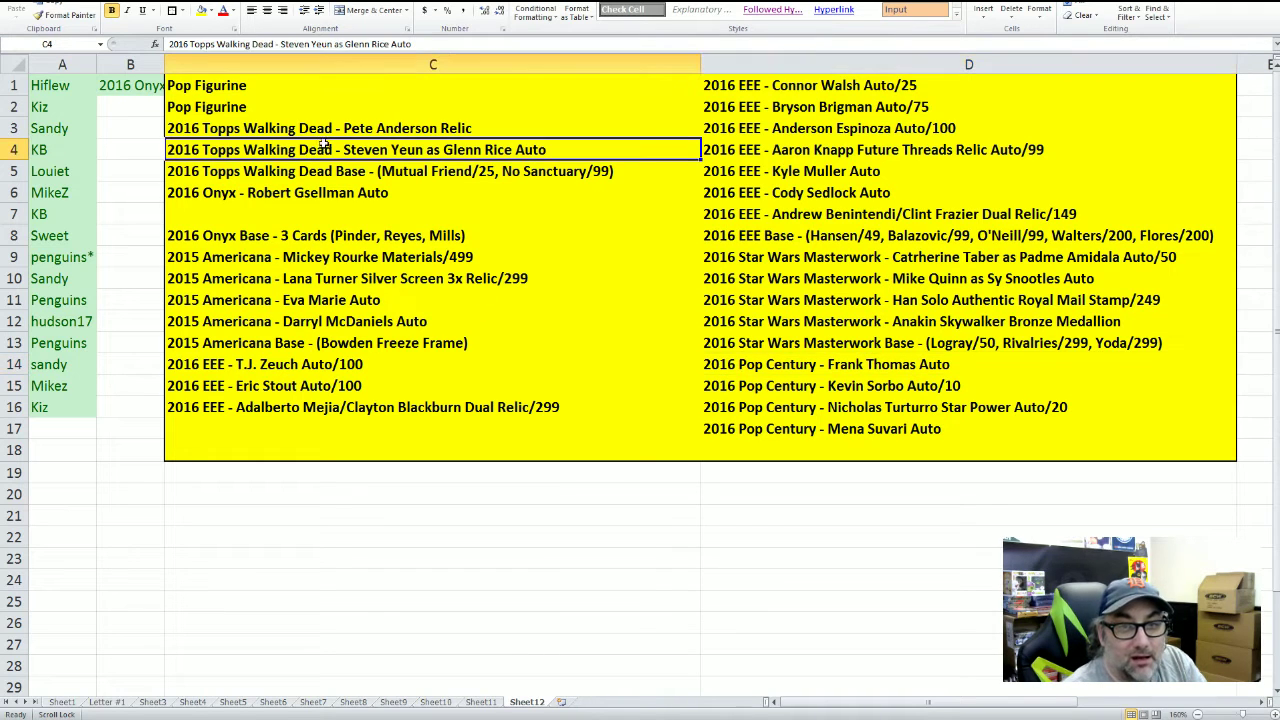
left_click_drag(323, 143, 257, 100)
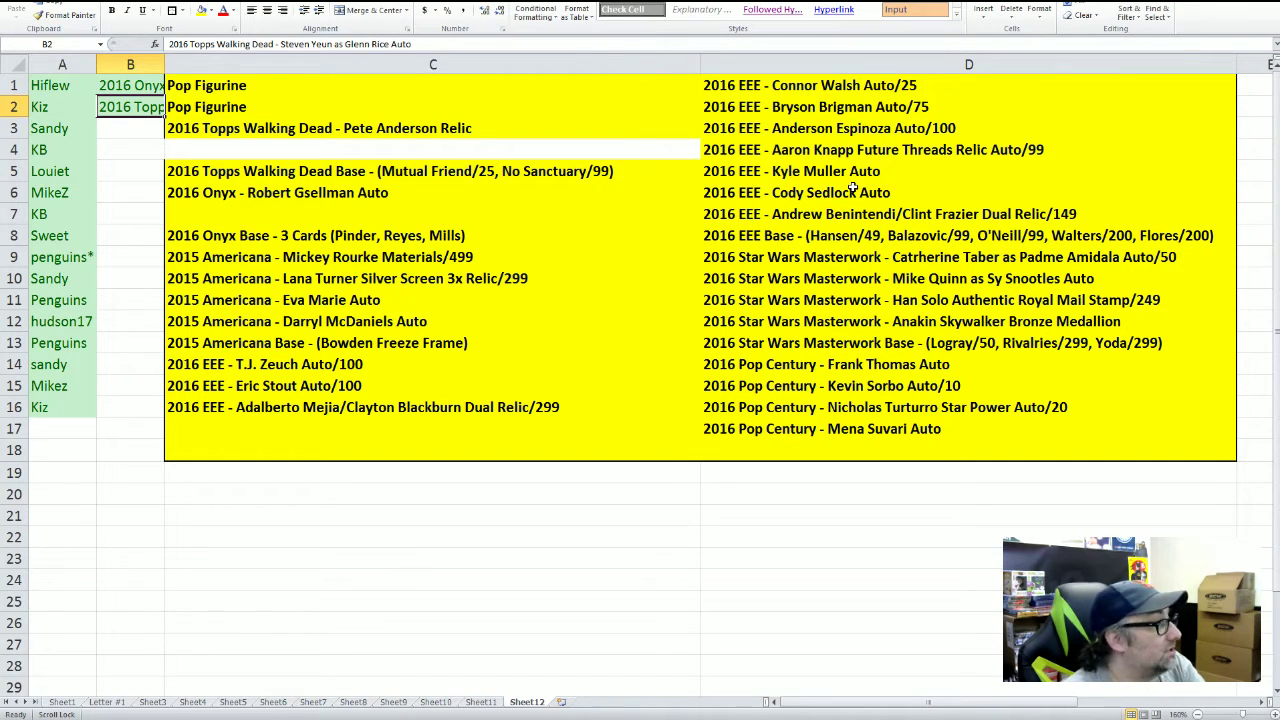
left_click(775, 256)
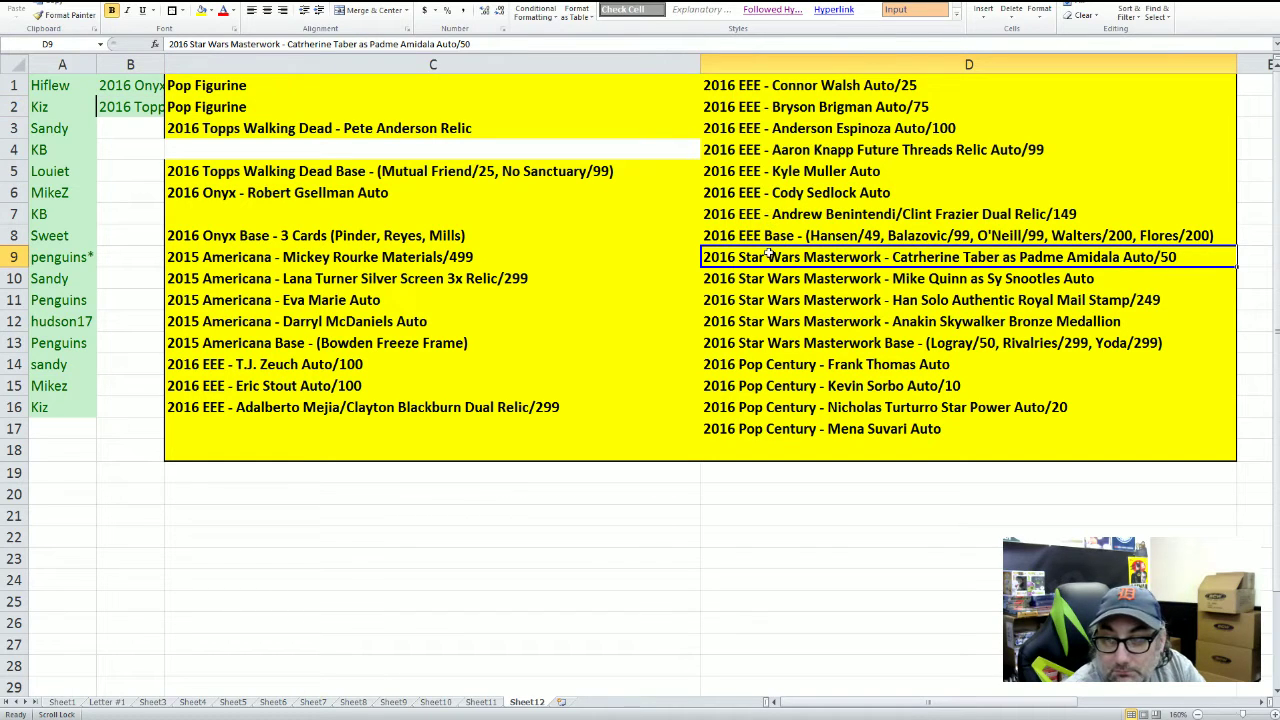
left_click(771, 280)
left_click(776, 296)
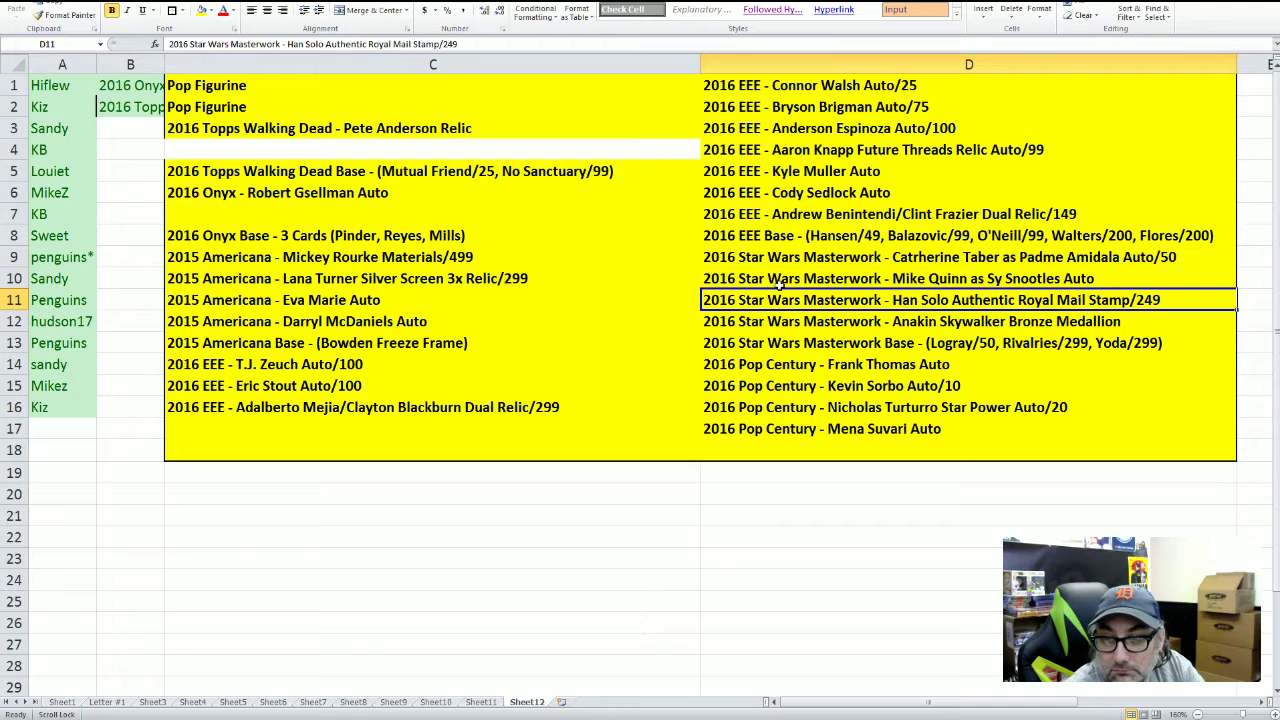
left_click_drag(777, 289, 143, 125)
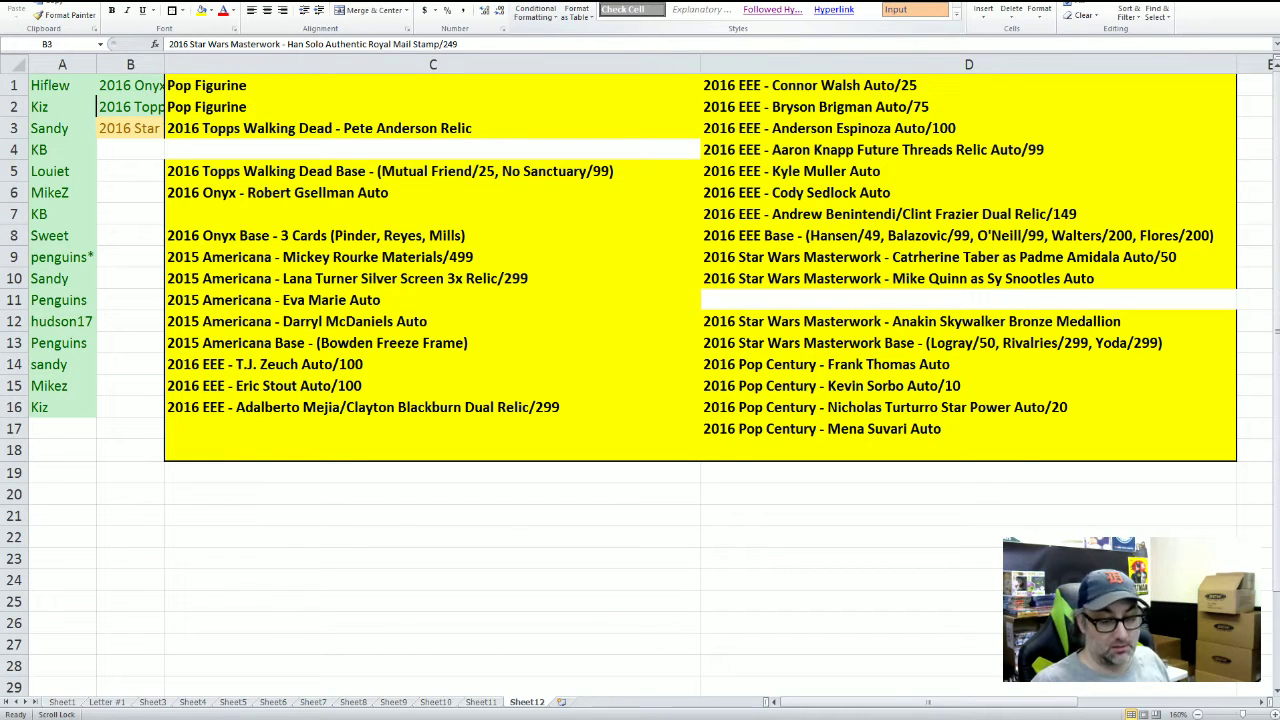
left_click(130, 128)
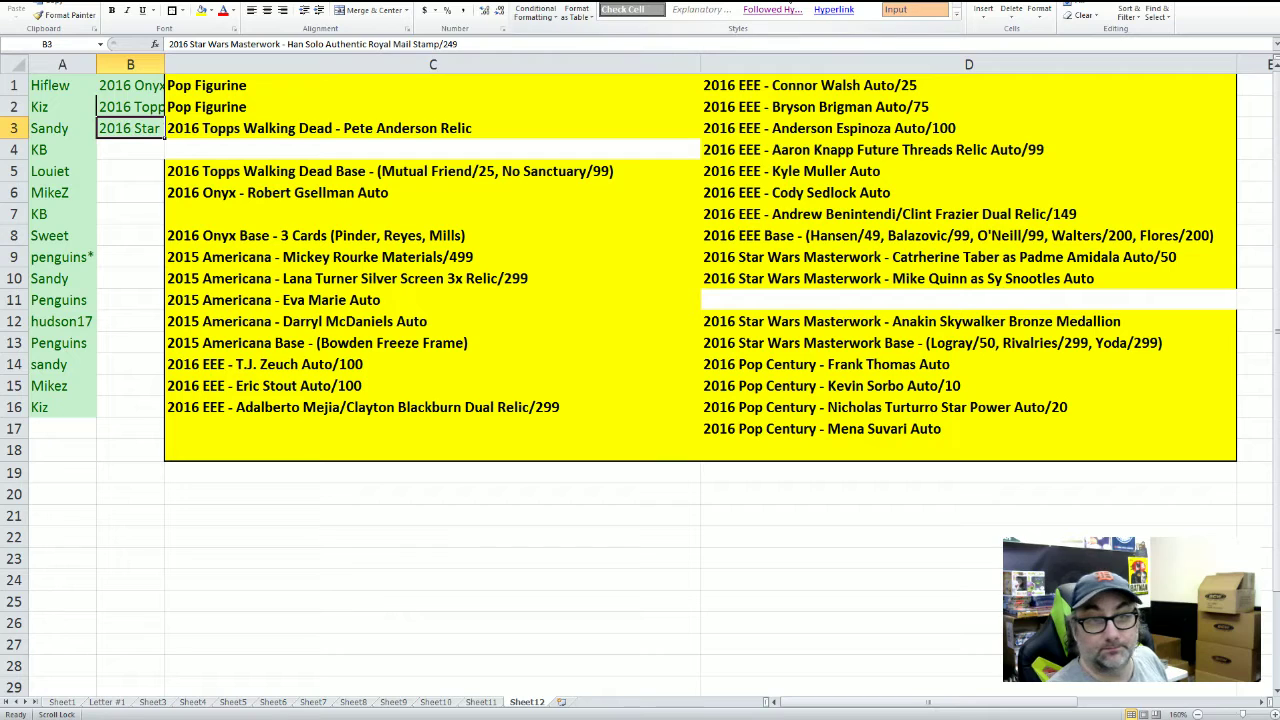
left_click(138, 154)
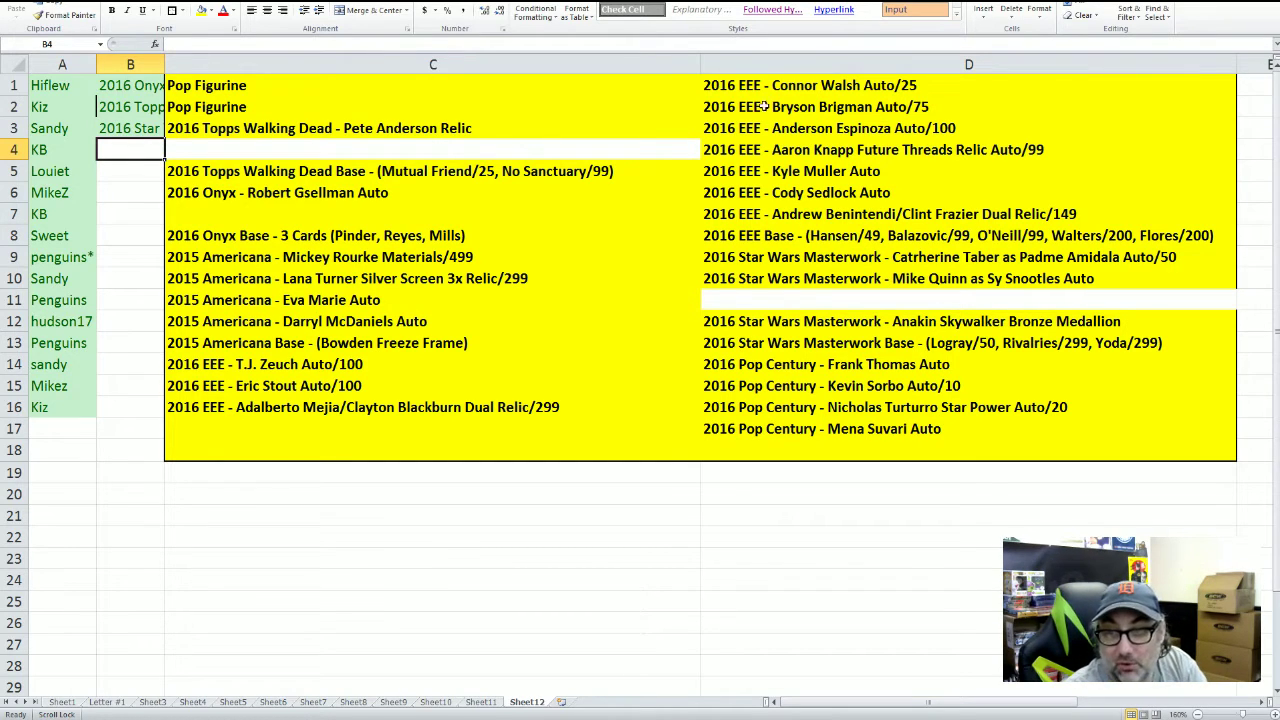
left_click(910, 436)
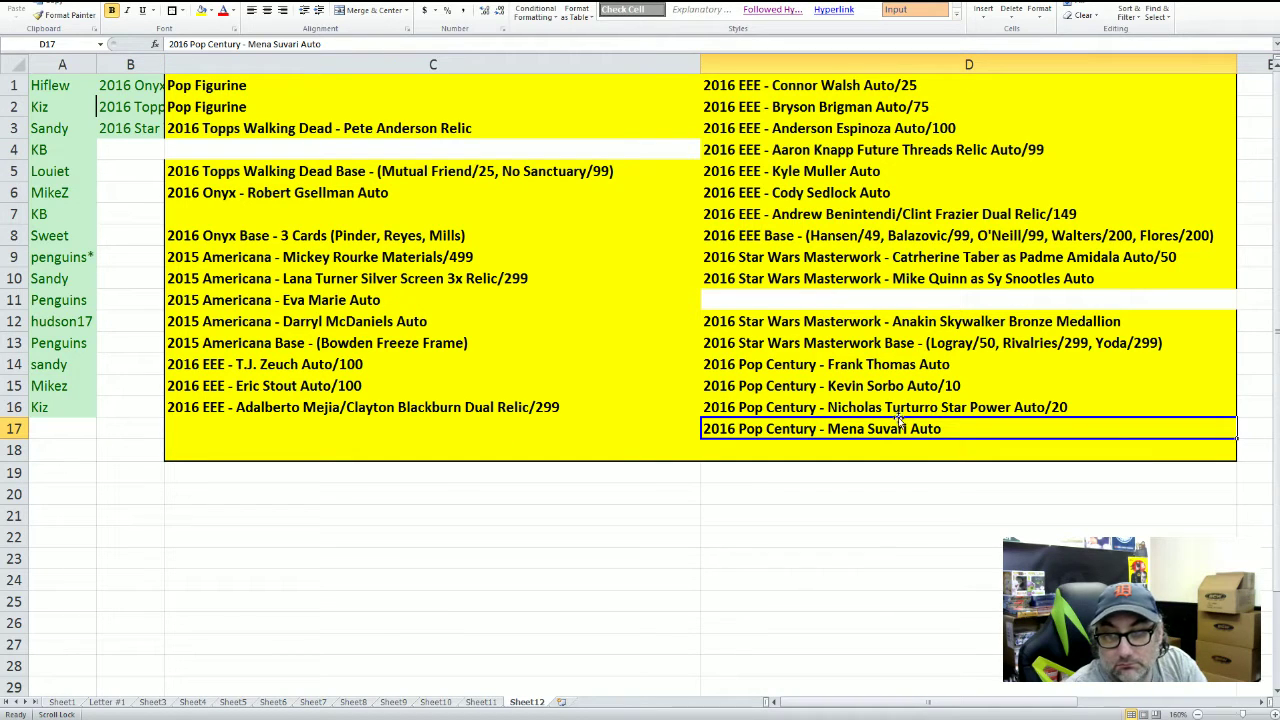
left_click_drag(899, 416, 155, 157)
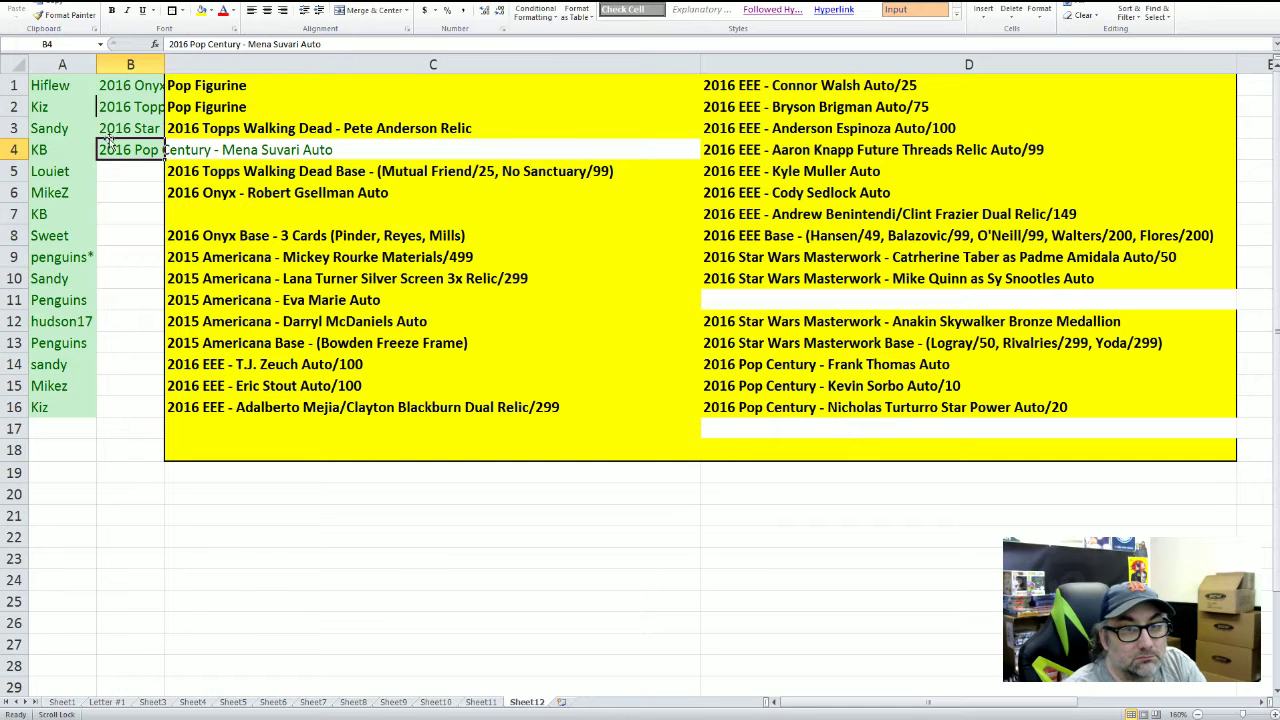
left_click_drag(108, 141, 760, 432)
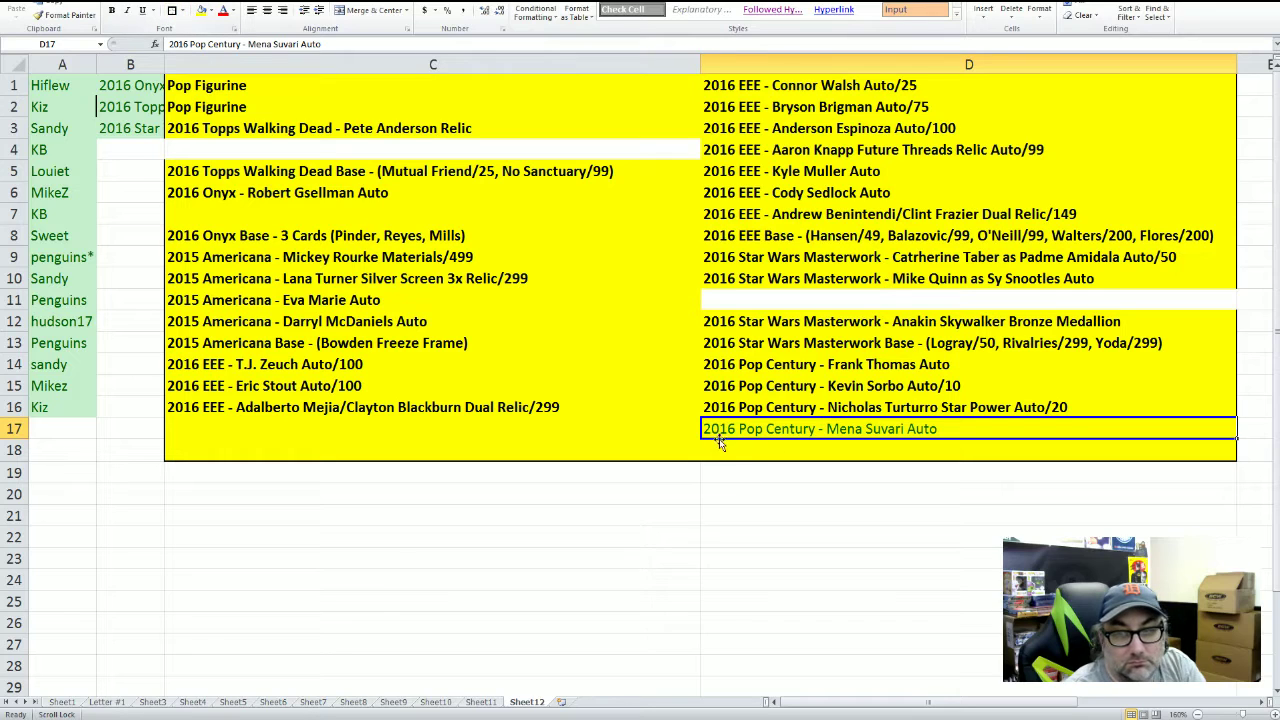
Move the 2016 Pop Century - Frank Thomas Auto entry from D14 to B4 and give it the unbolded green style
left_click(119, 364)
left_click_drag(119, 364, 163, 150)
left_click(754, 364)
key("ctrl+b")
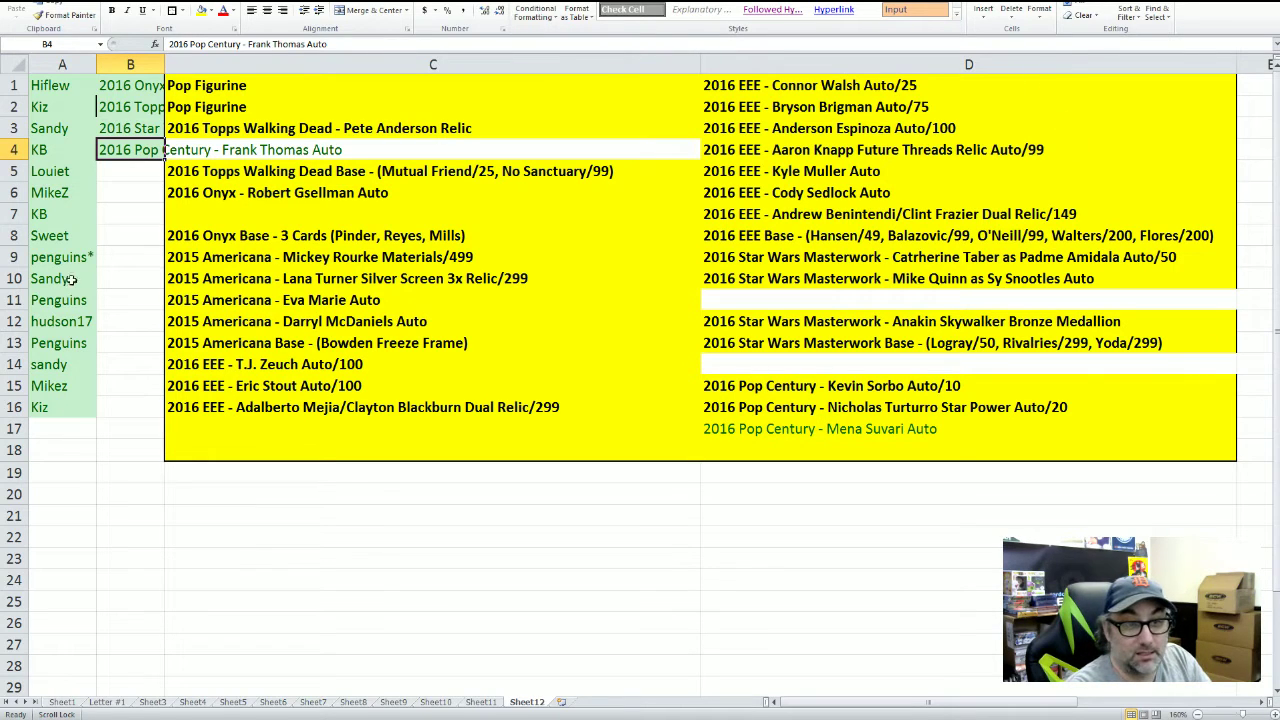
Move the 2016 Star Wars Masterwork Base entry from D13 to B5 and restyle it green without bold
left_click(772, 351)
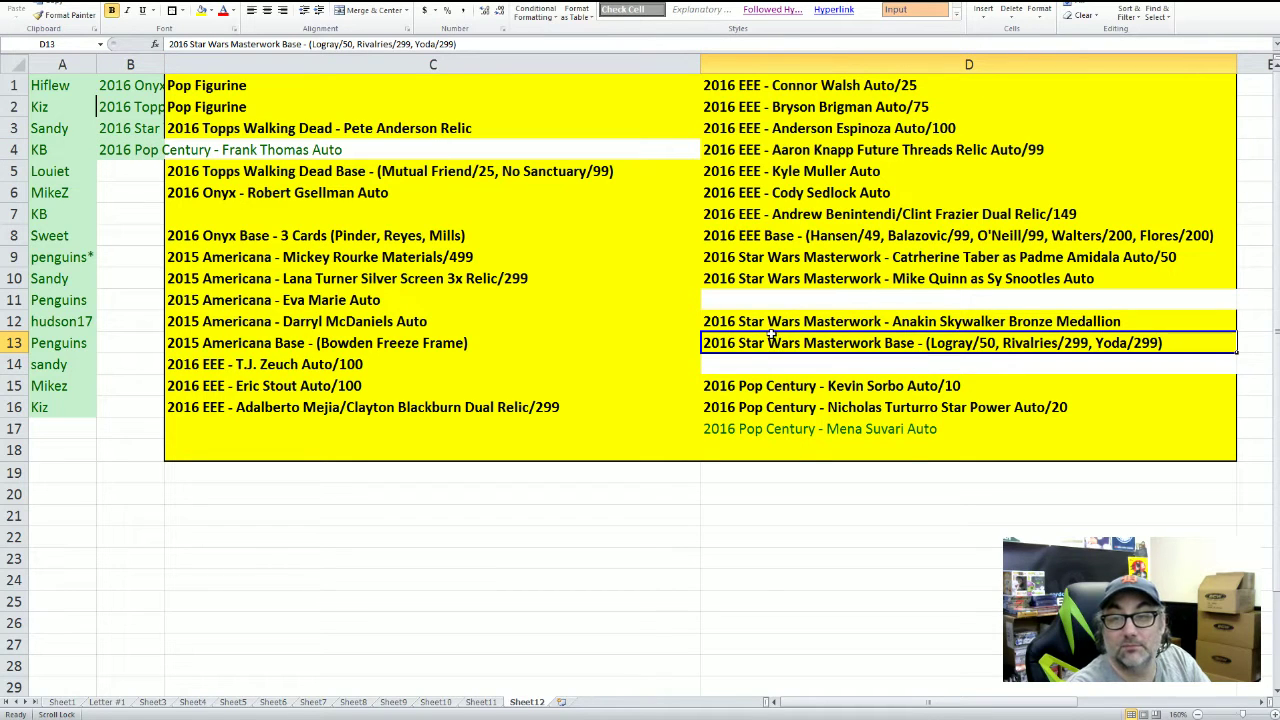
left_click_drag(770, 333, 167, 163)
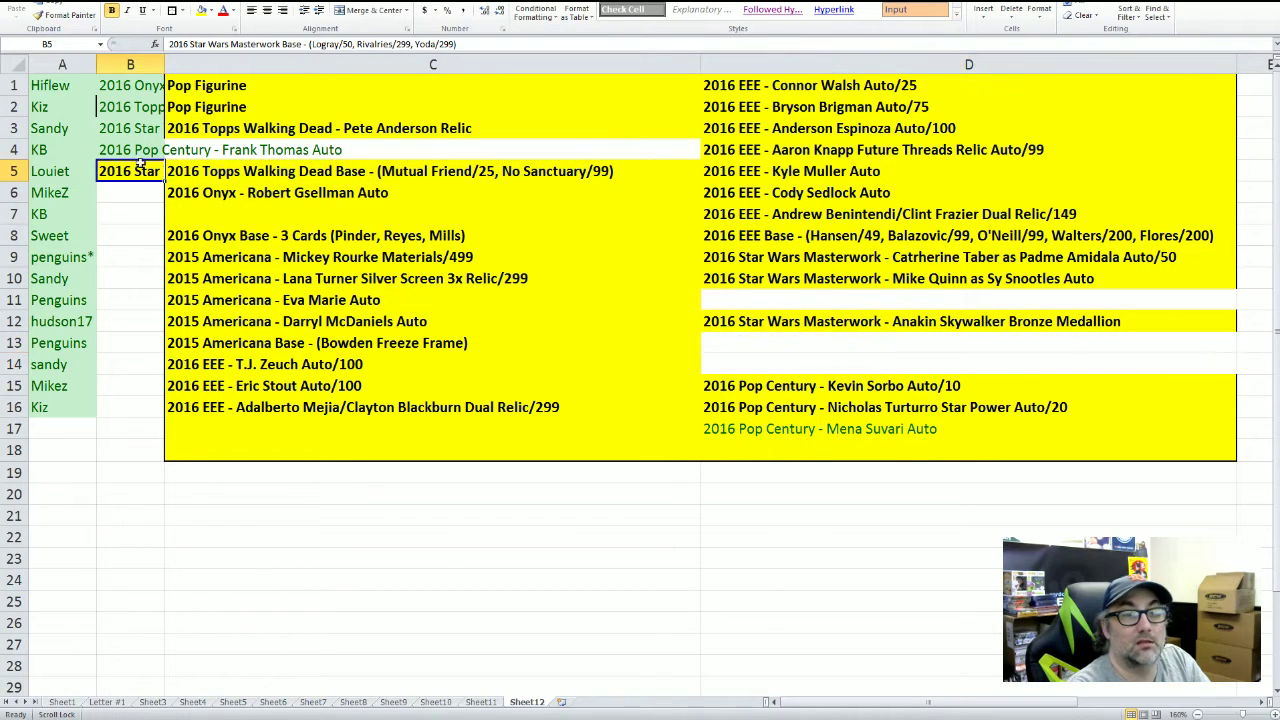
key("ctrl+b")
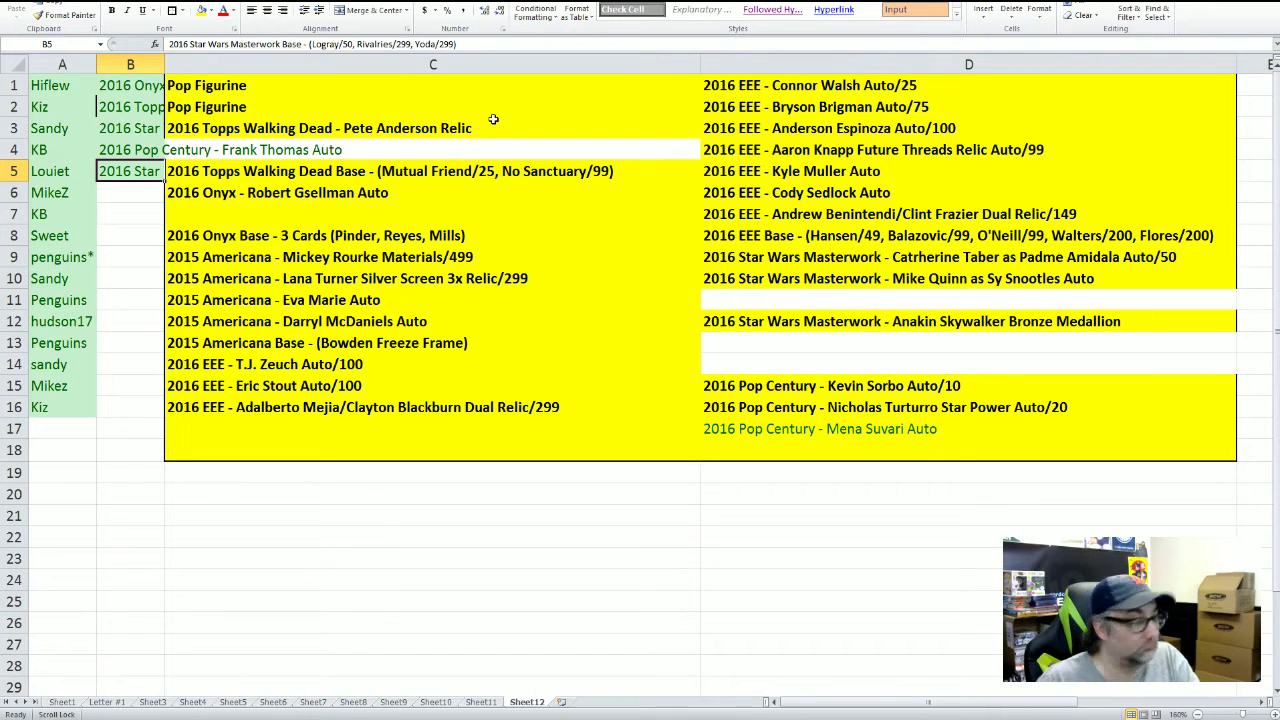
Move the Pop Figurine entry from C2 to B6 and the Padme Amidala Auto/50 entry from D9 to B7, both styled green
left_click(337, 101)
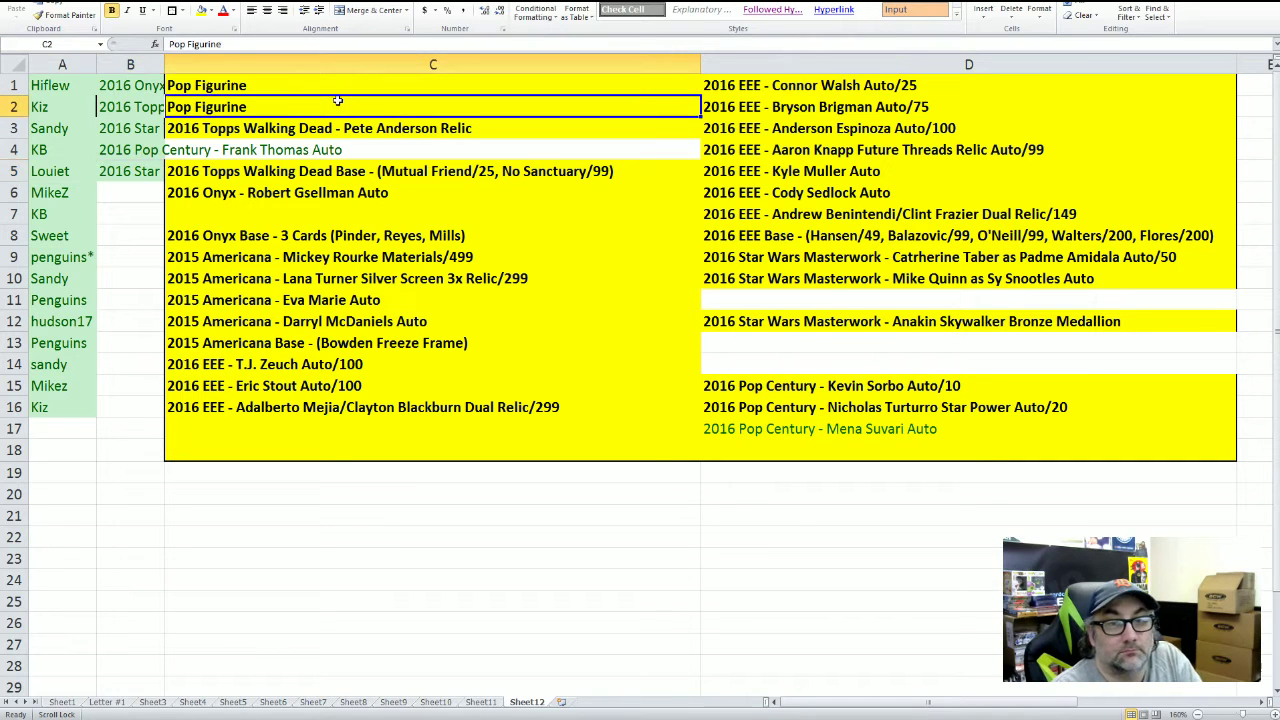
left_click_drag(305, 98, 130, 192)
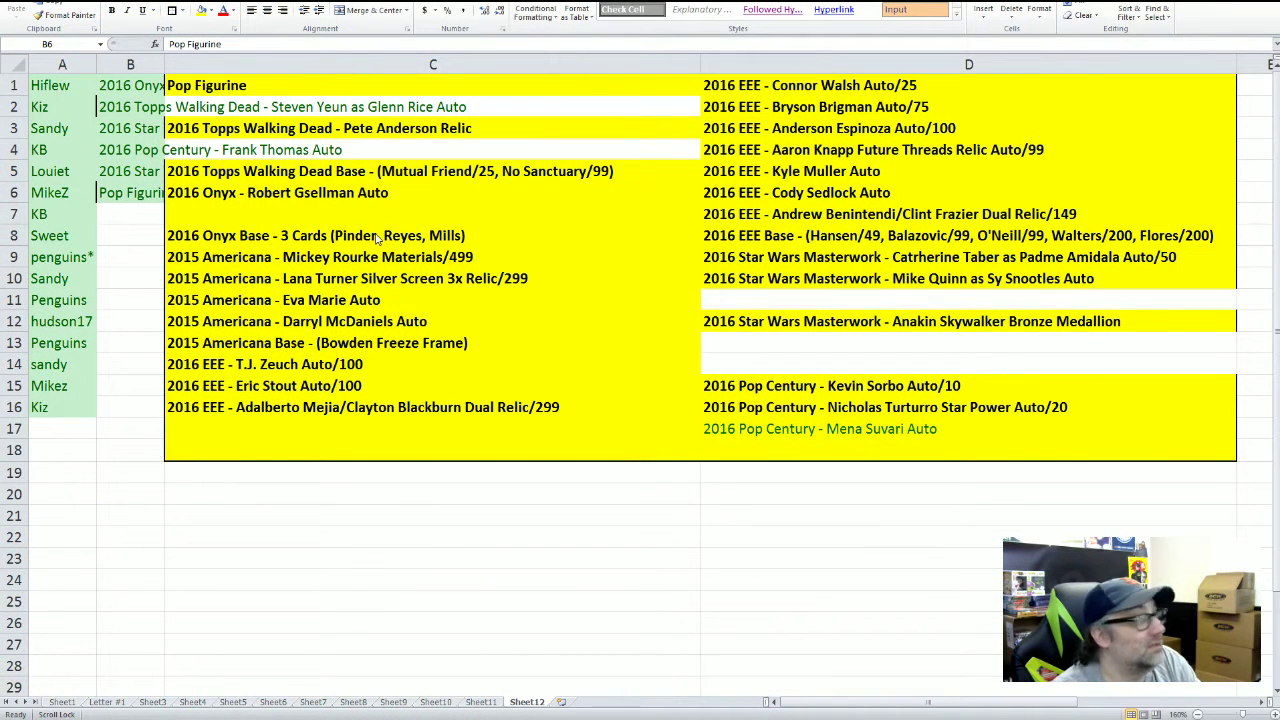
left_click(872, 249)
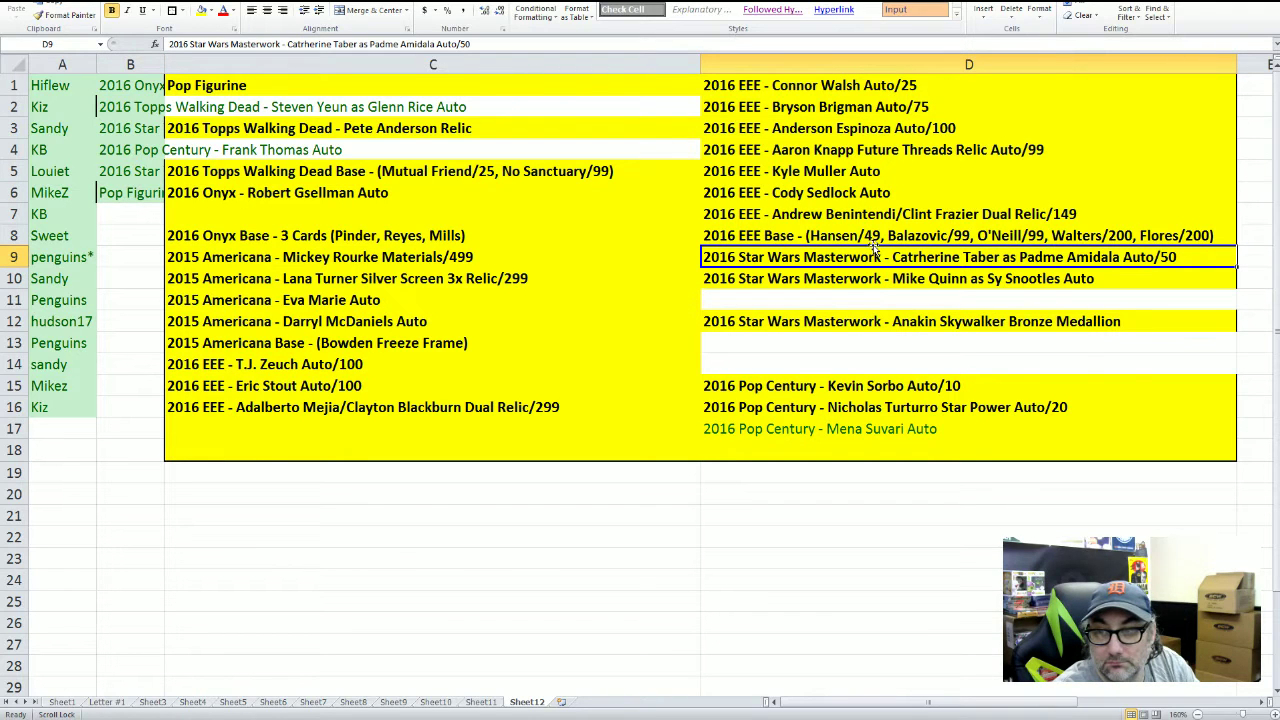
left_click_drag(873, 249, 131, 215)
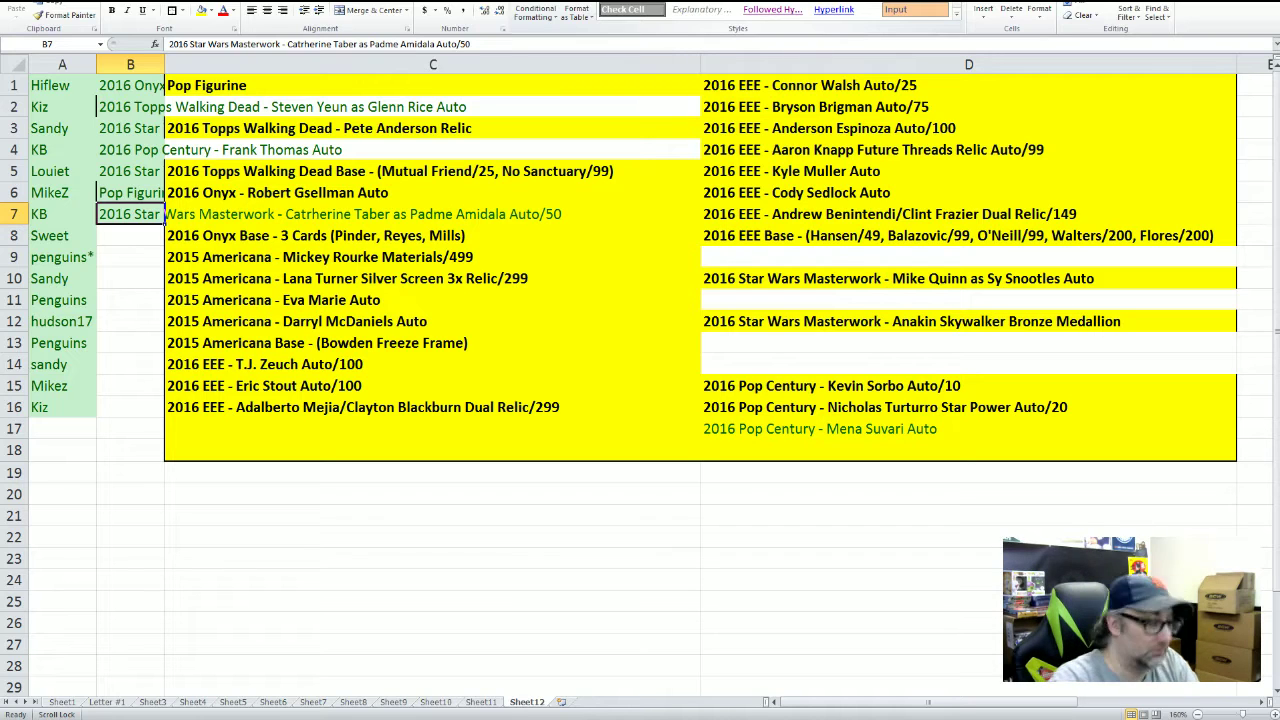
Move the remaining Pop Figurine entry from C1 to B8 and give it the green style
left_click(380, 88)
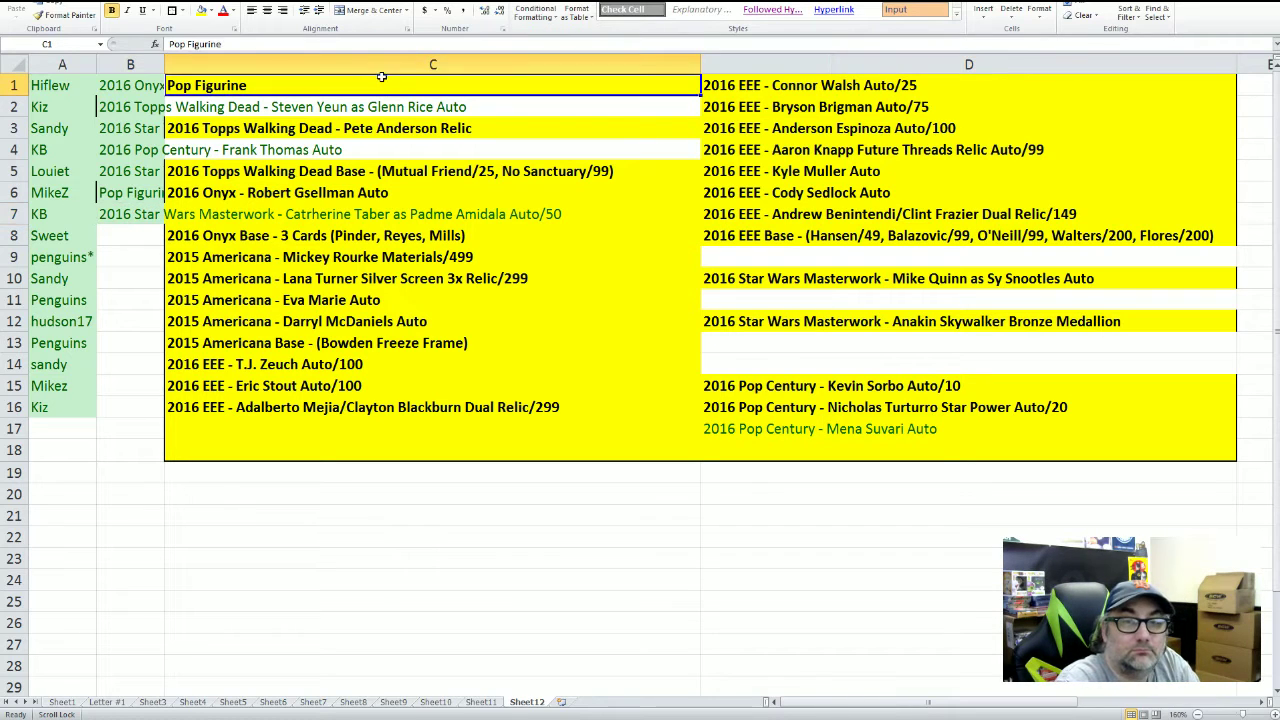
left_click(376, 69)
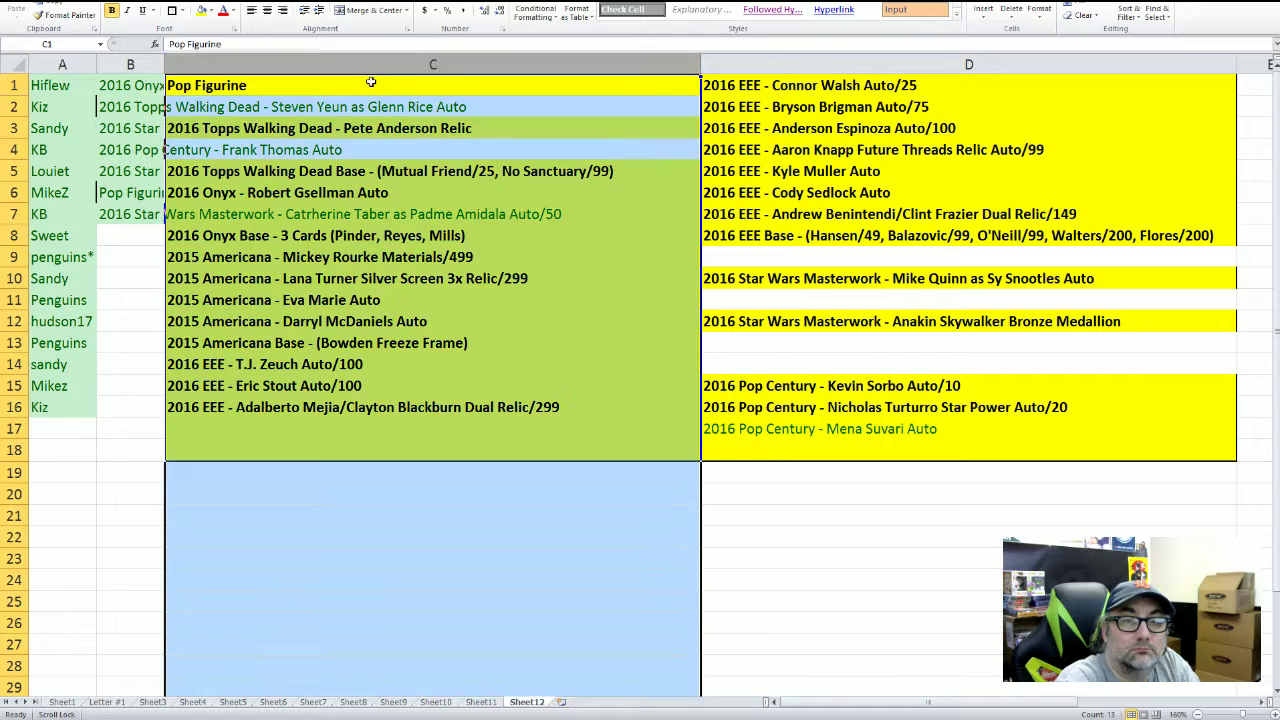
left_click(371, 78)
left_click_drag(371, 77, 120, 245)
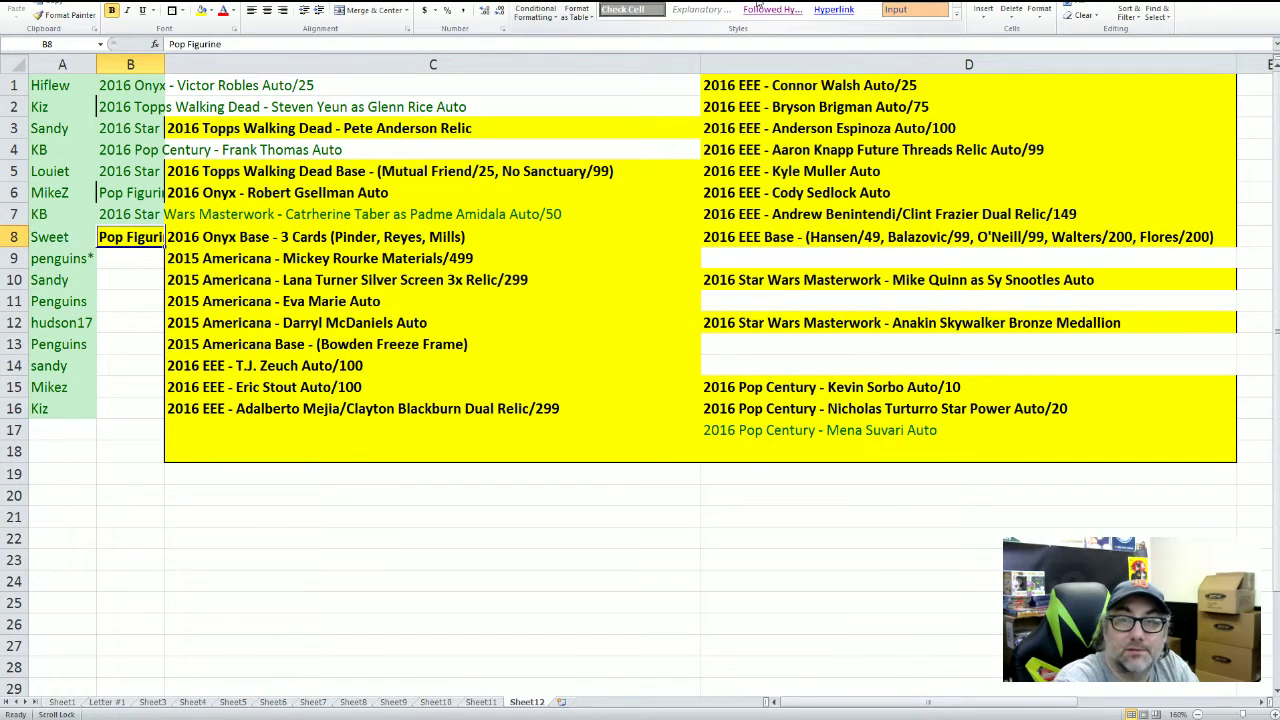
left_click(126, 258)
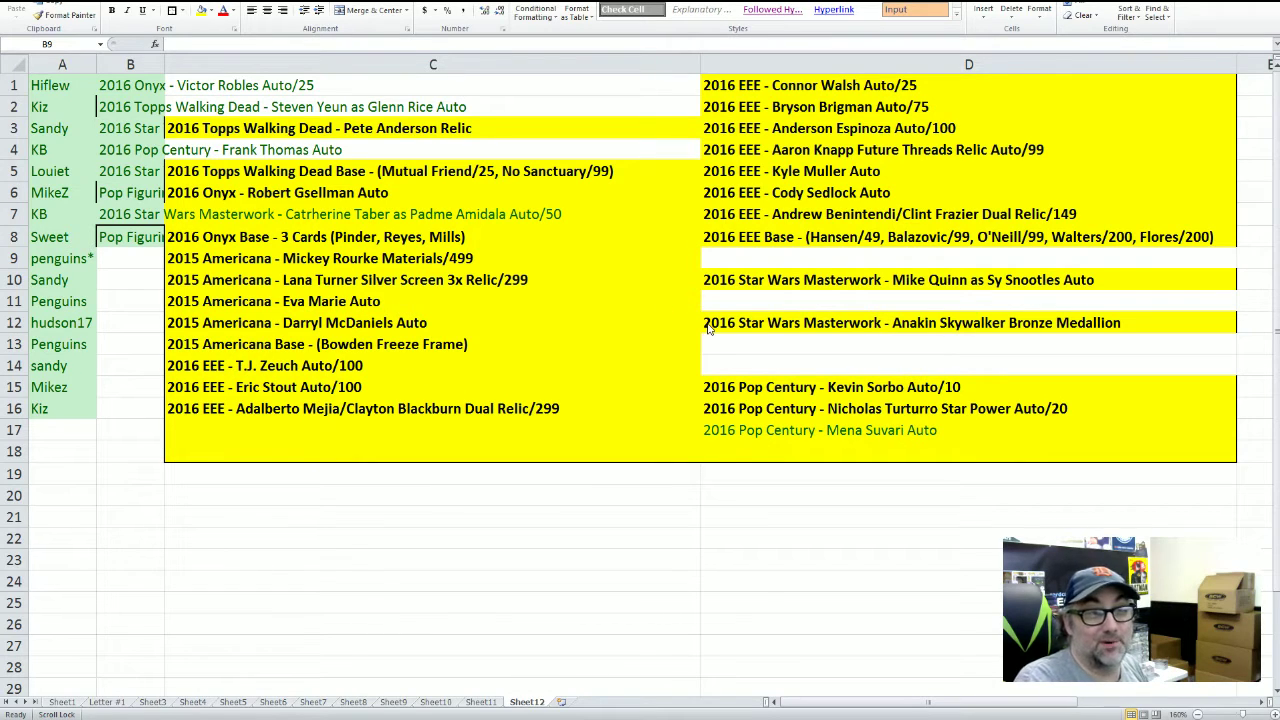
Move the 2016 EEE Base entry from D8 to B9, styled green, and the Mena Suvari Auto entry from D17 to B10
left_click(827, 244)
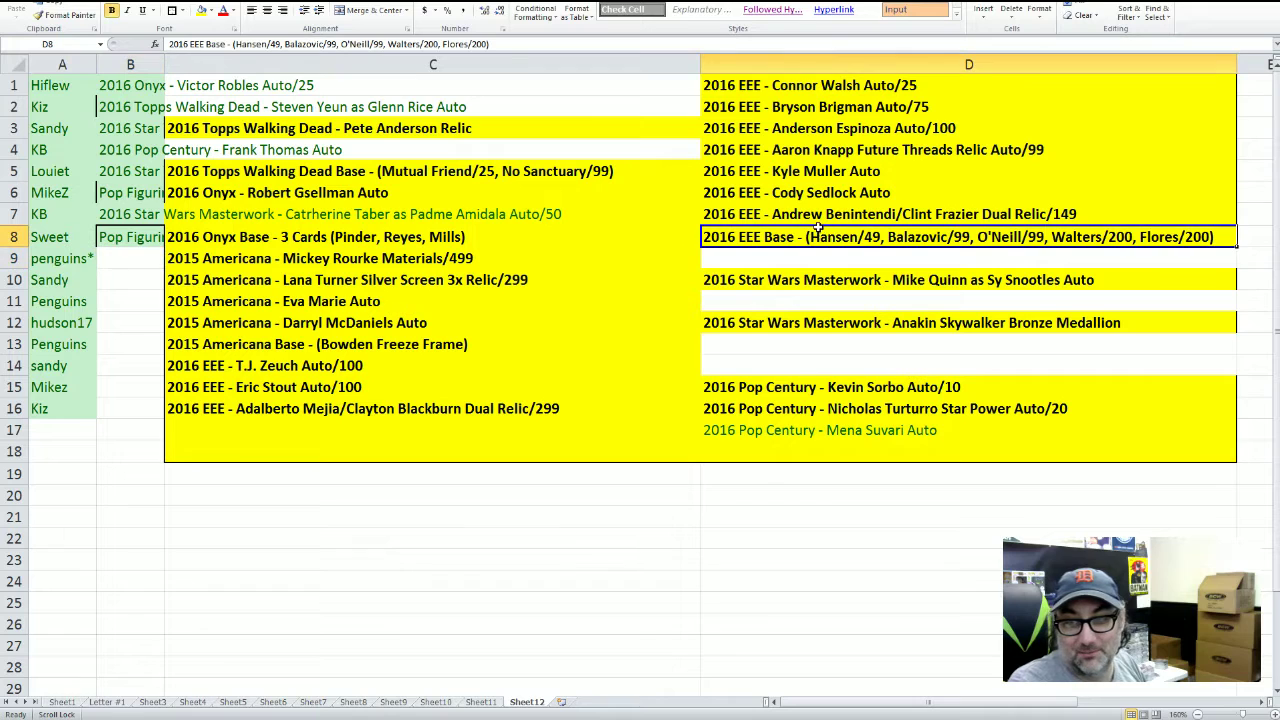
left_click_drag(818, 228, 164, 262)
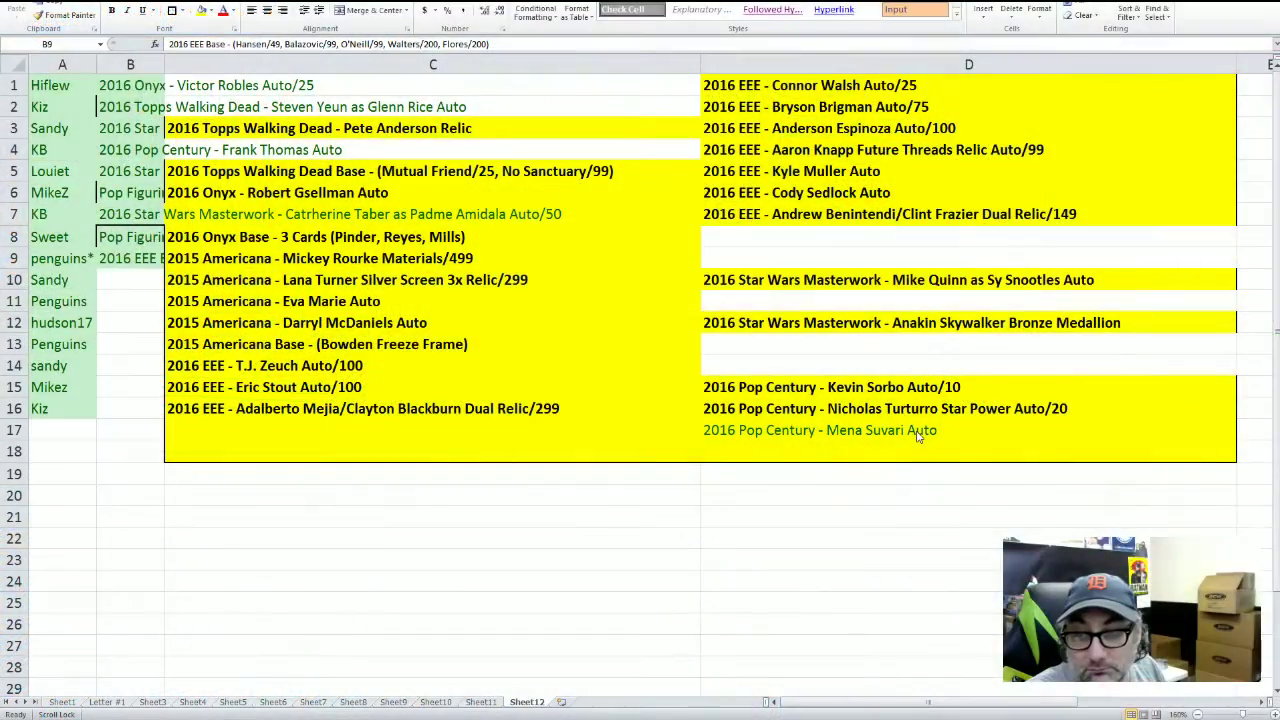
left_click(918, 432)
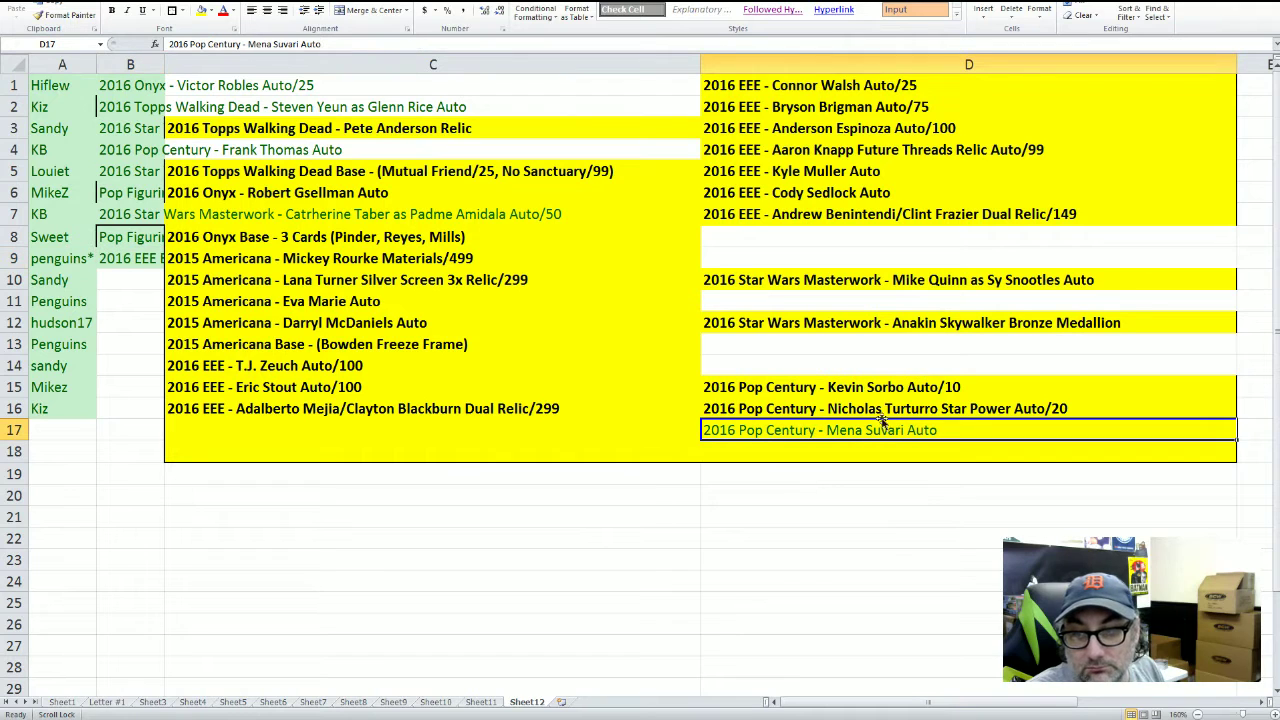
left_click_drag(884, 420, 116, 290)
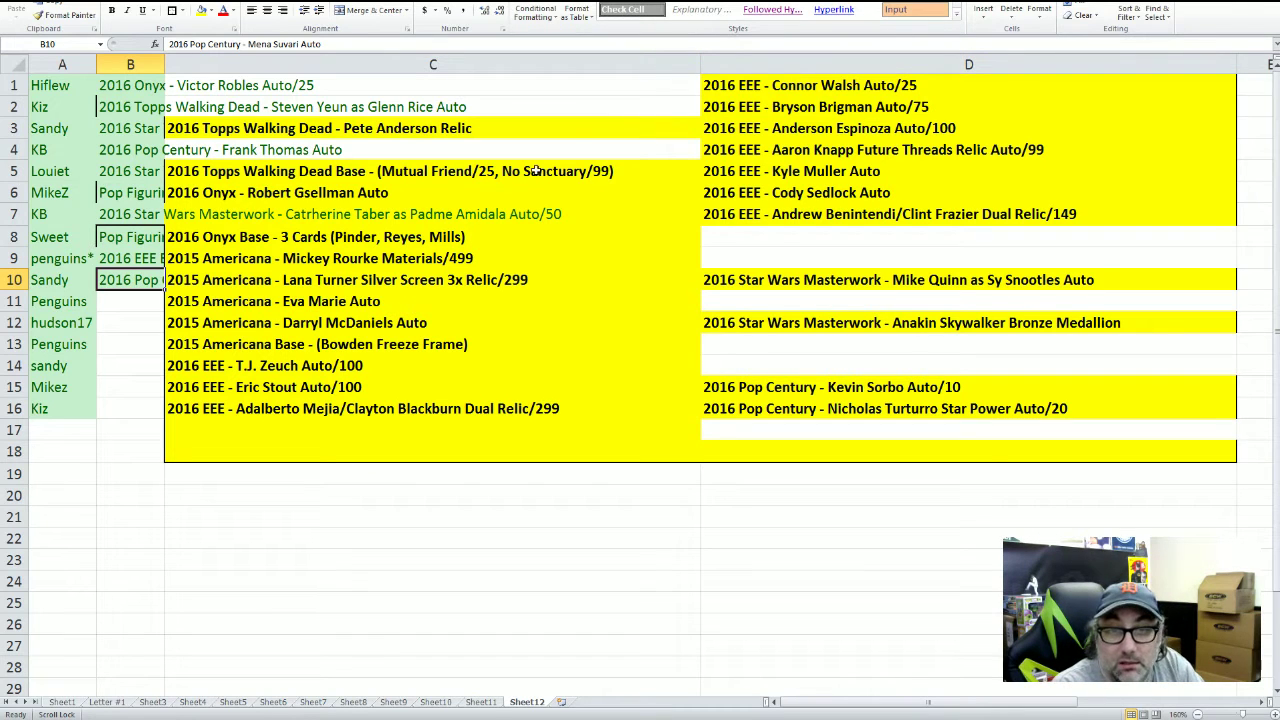
Move the 2016 EEE T.J. Zeuch Auto/100 entry from C14 to B11 and restyle it green without bold
left_click(390, 234)
left_click(276, 302)
left_click(287, 366)
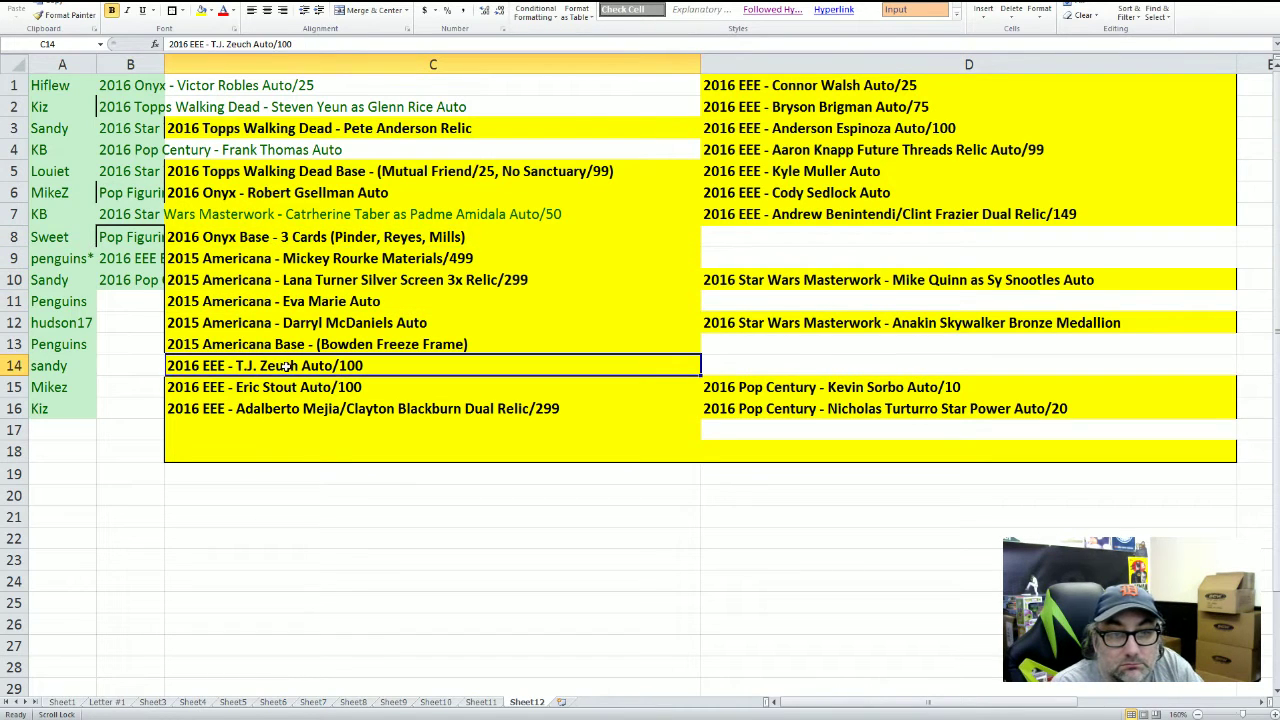
left_click_drag(289, 356, 150, 308)
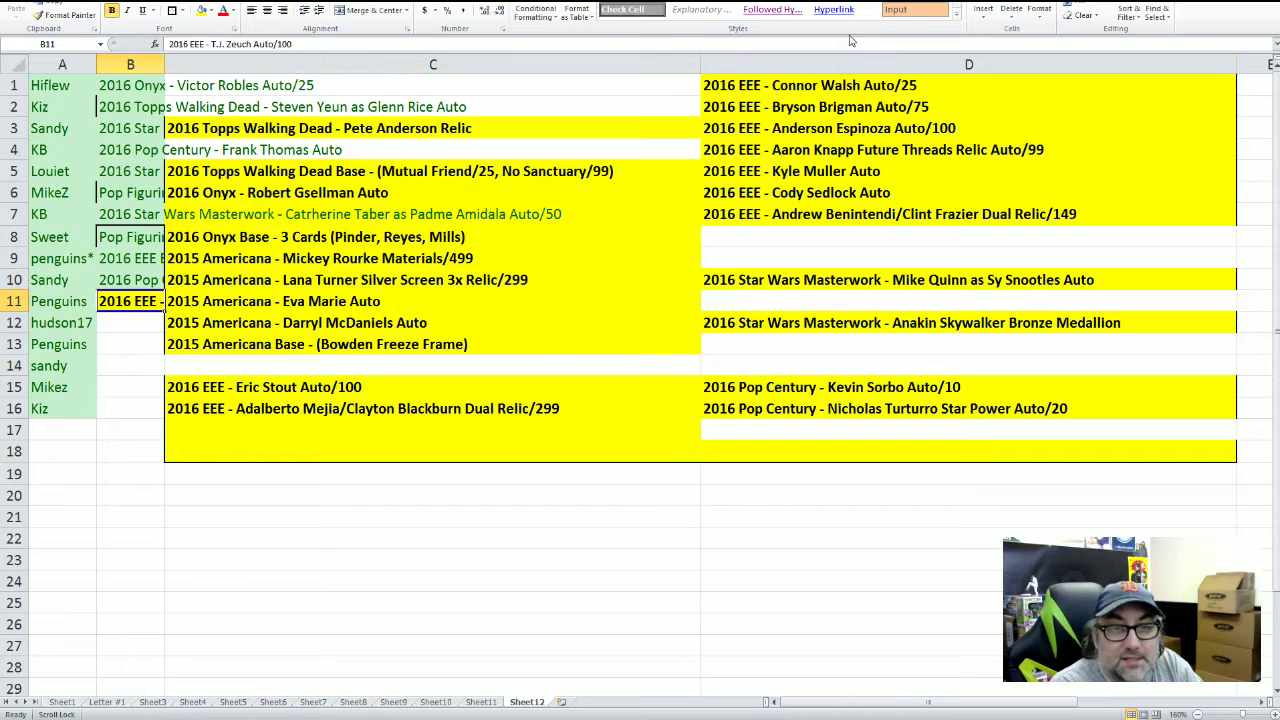
key("ctrl+b")
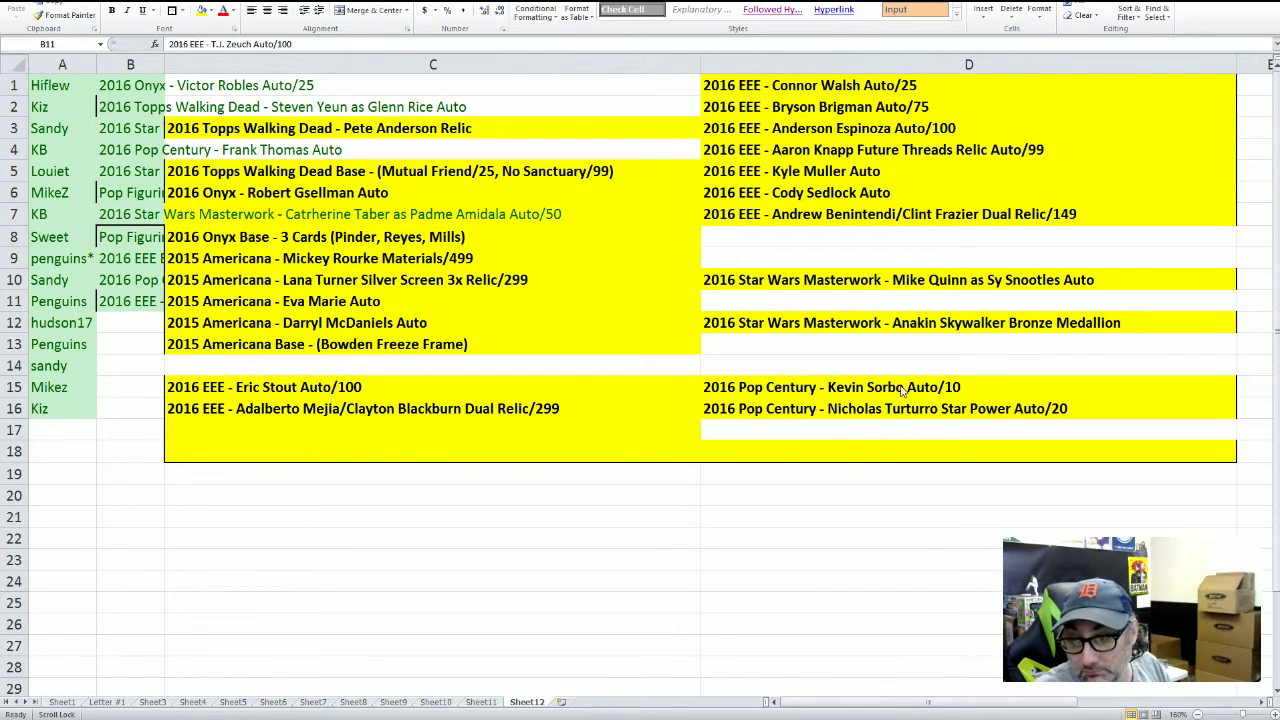
Move the 2016 Star Wars Masterwork Mike Quinn as Sy Snootles Auto entry from D10 to B12, styled green
key("alt+Tab")
left_click(931, 285)
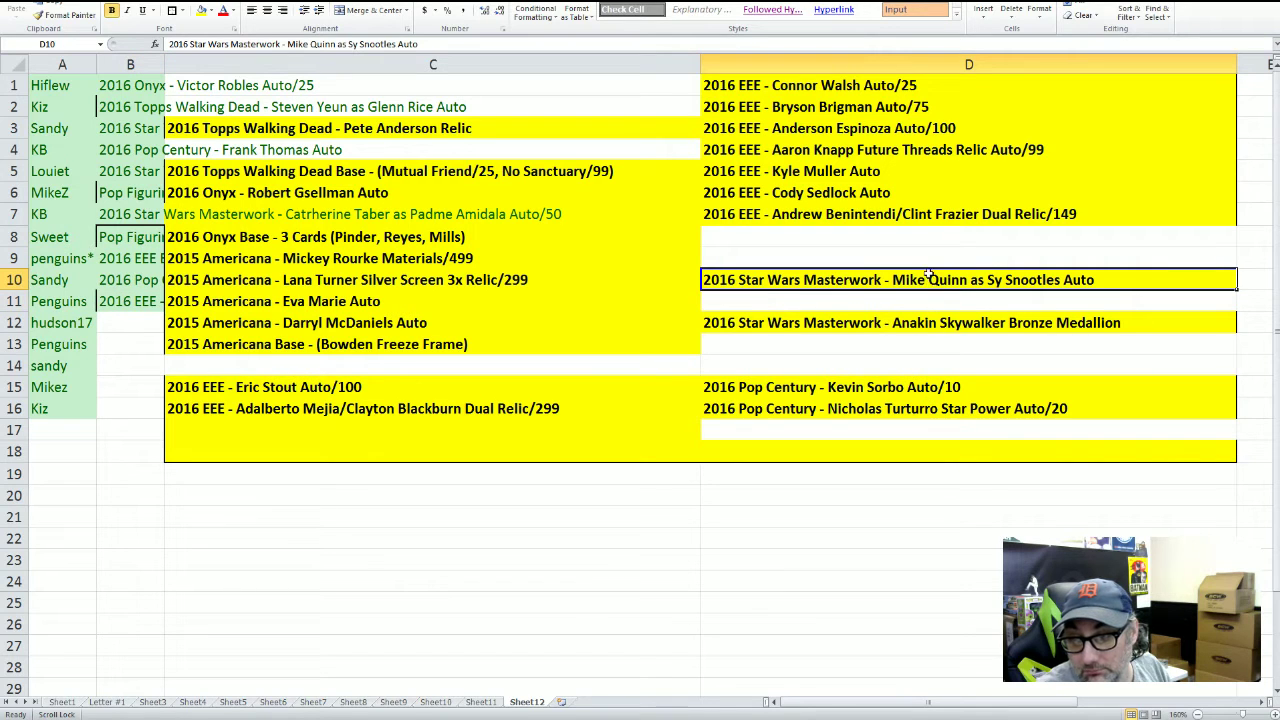
left_click_drag(929, 272, 125, 323)
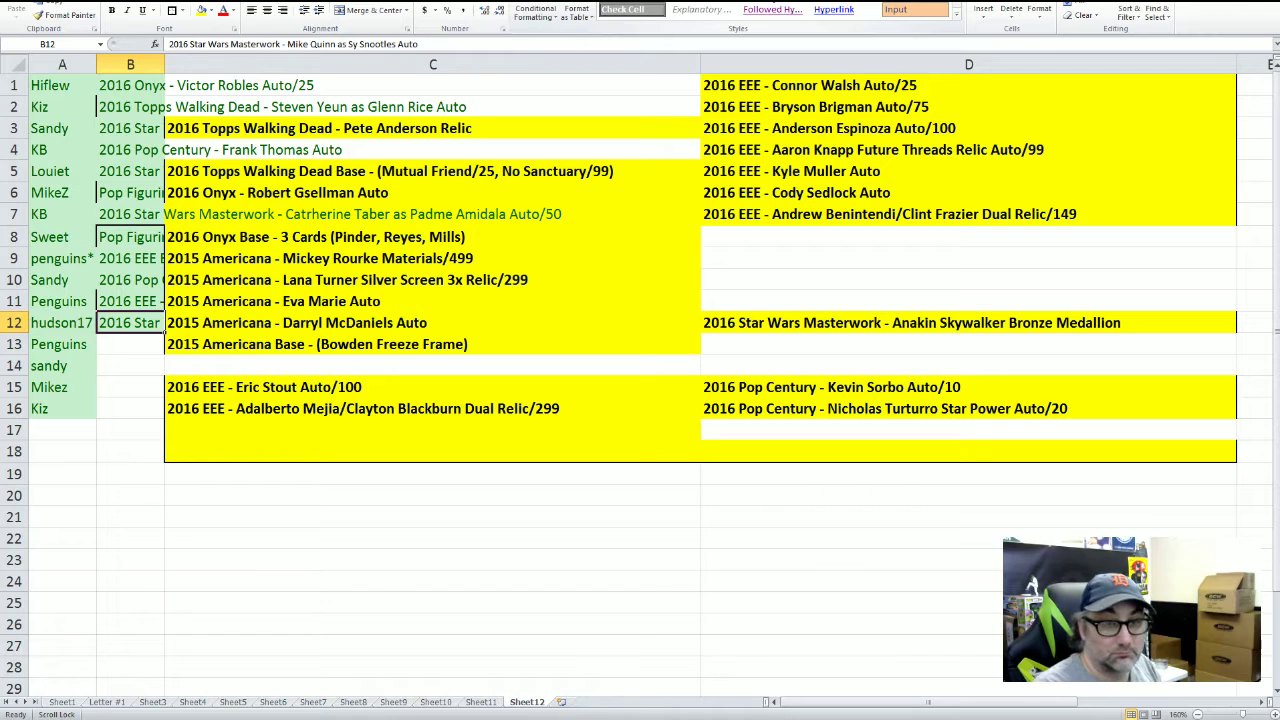
left_click(133, 277)
left_click(127, 263)
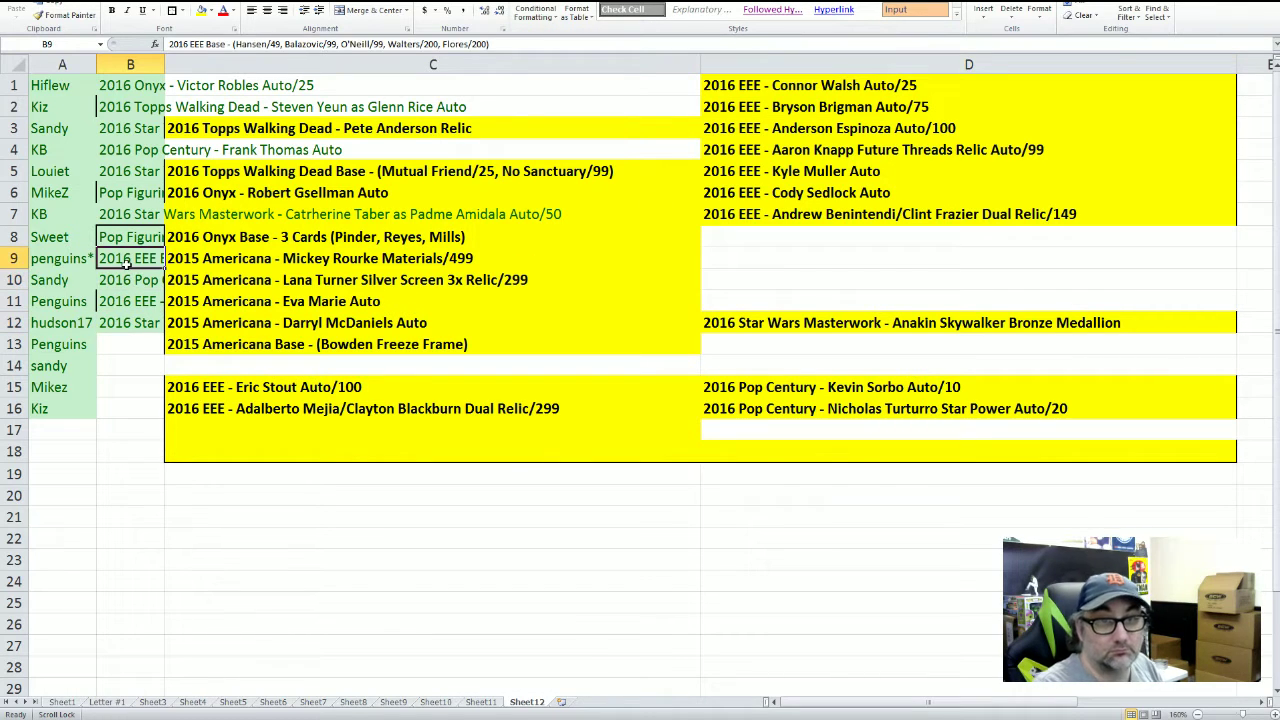
left_click(123, 279)
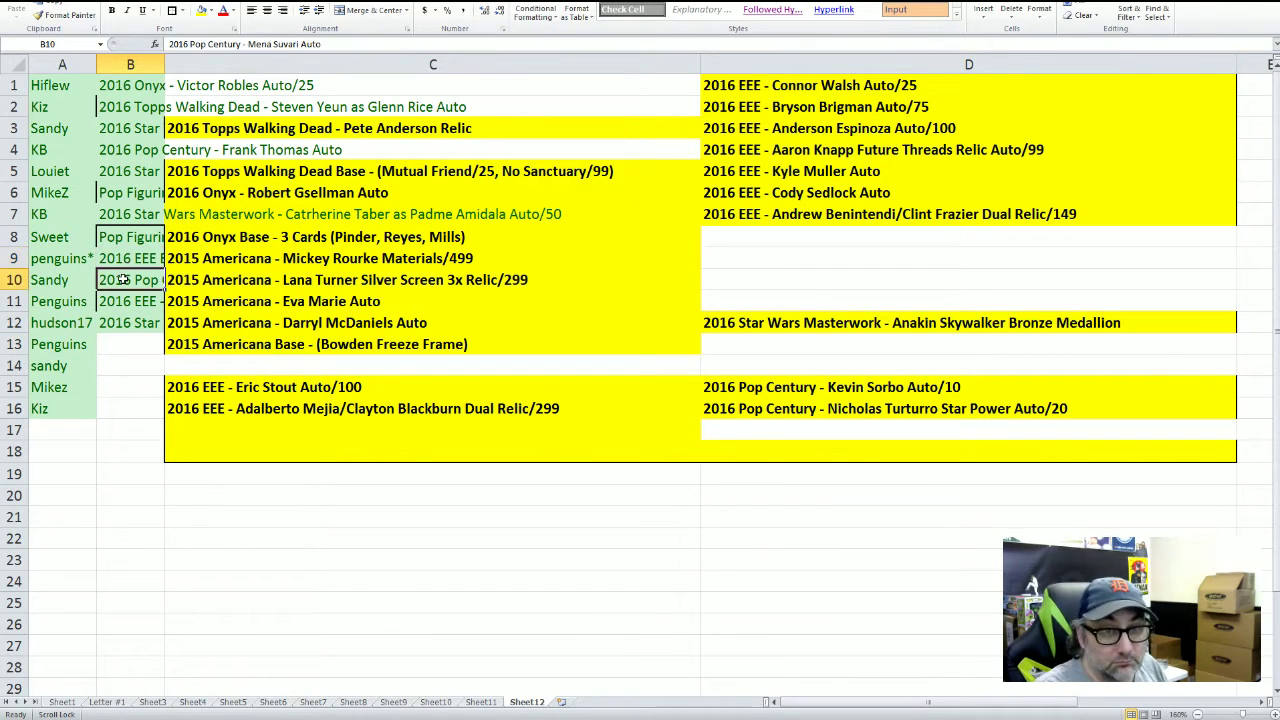
left_click(123, 295)
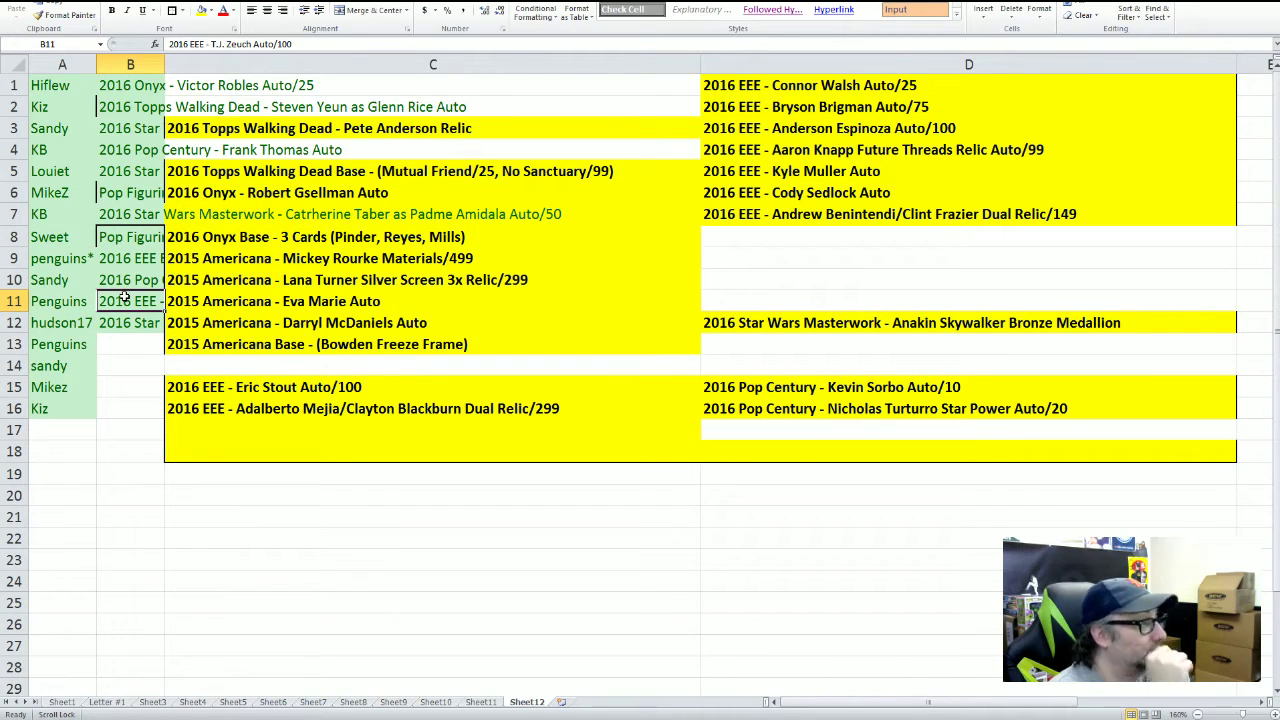
Move the 2016 Topps Walking Dead Base entry from C5 to B13 and give it the green style without bold
left_click(296, 216)
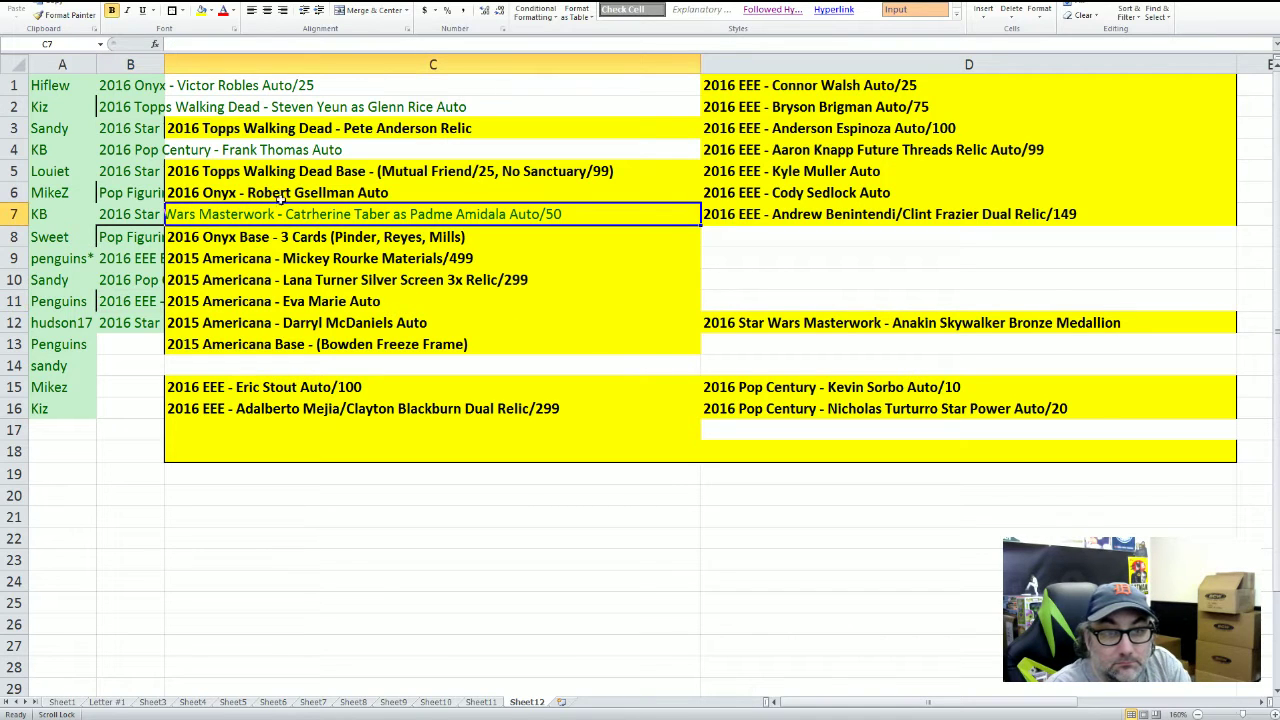
left_click(280, 194)
left_click(289, 169)
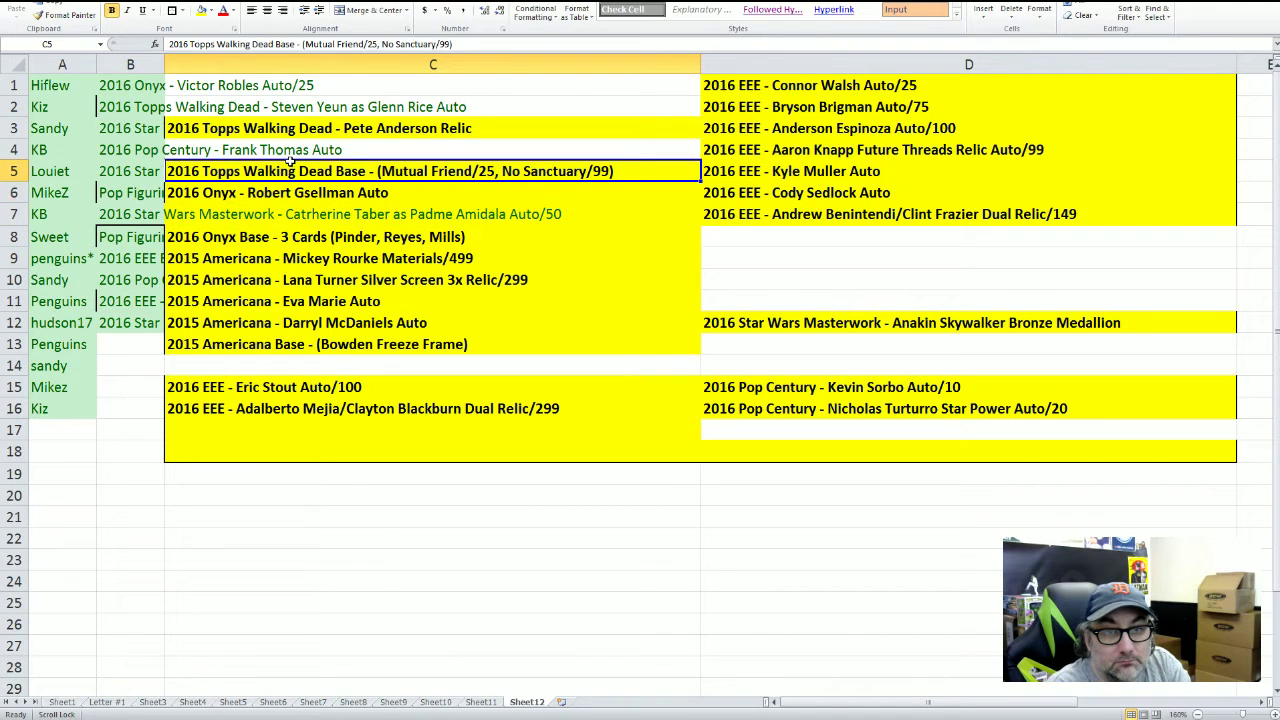
left_click_drag(291, 169, 130, 342)
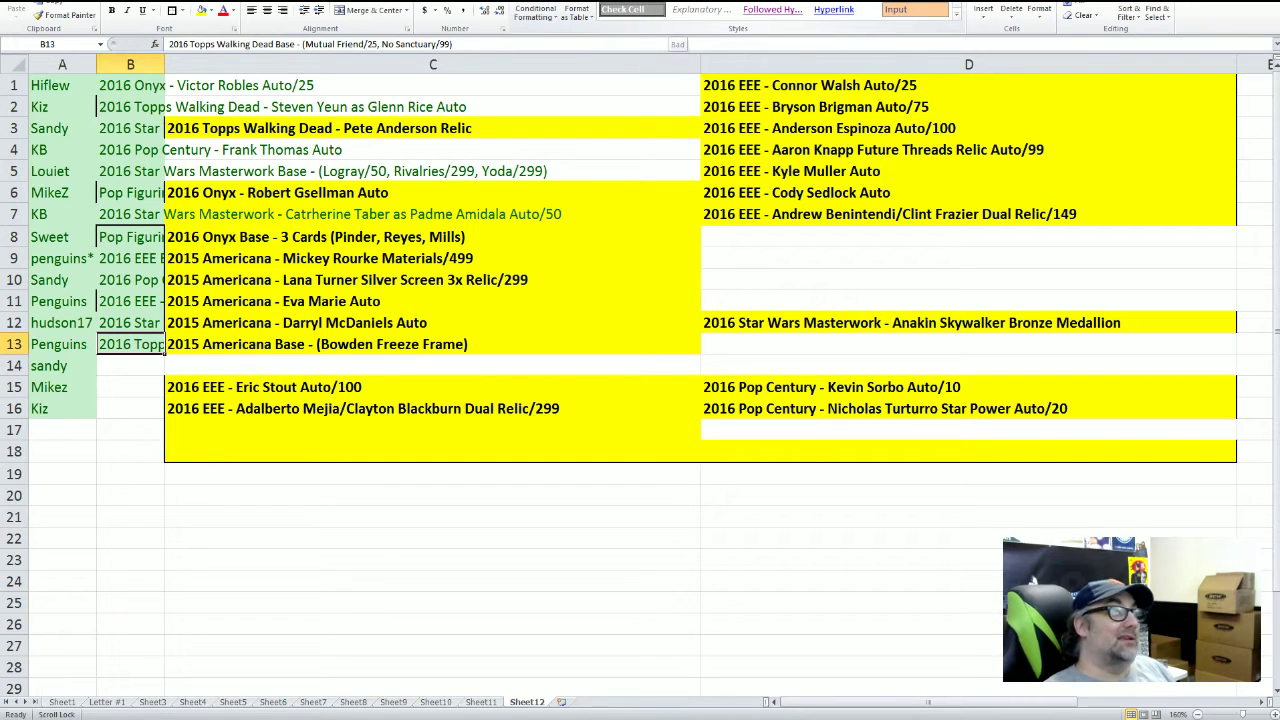
left_click(678, 44)
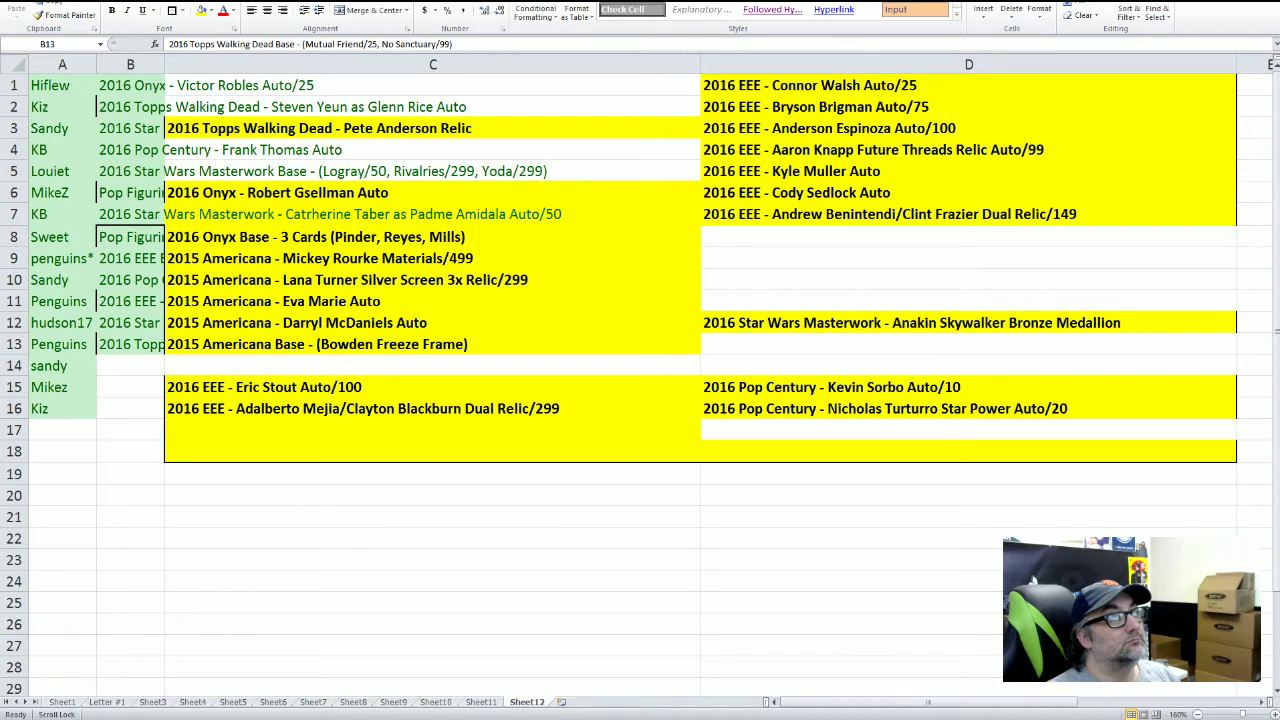
left_click(130, 344)
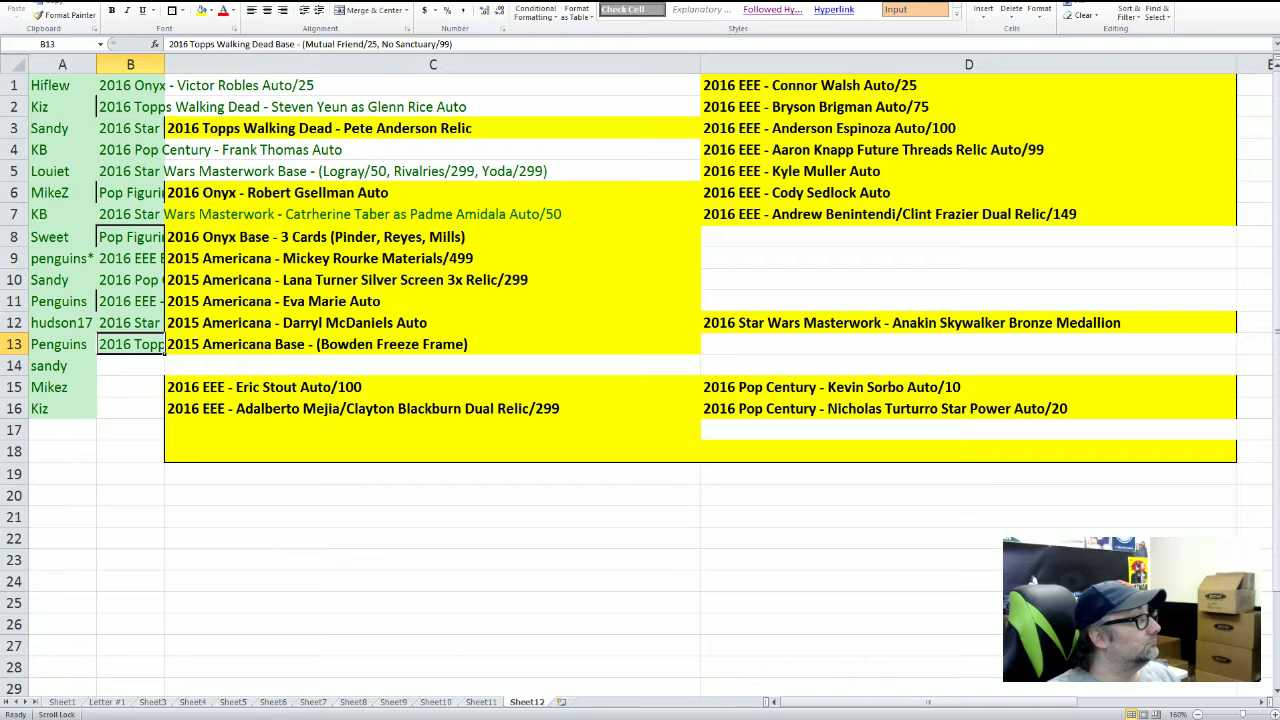
Move the 2016 Pop Century Kevin Sorbo Auto/10 entry from D15 to B14 and restyle it green without bold
left_click(796, 412)
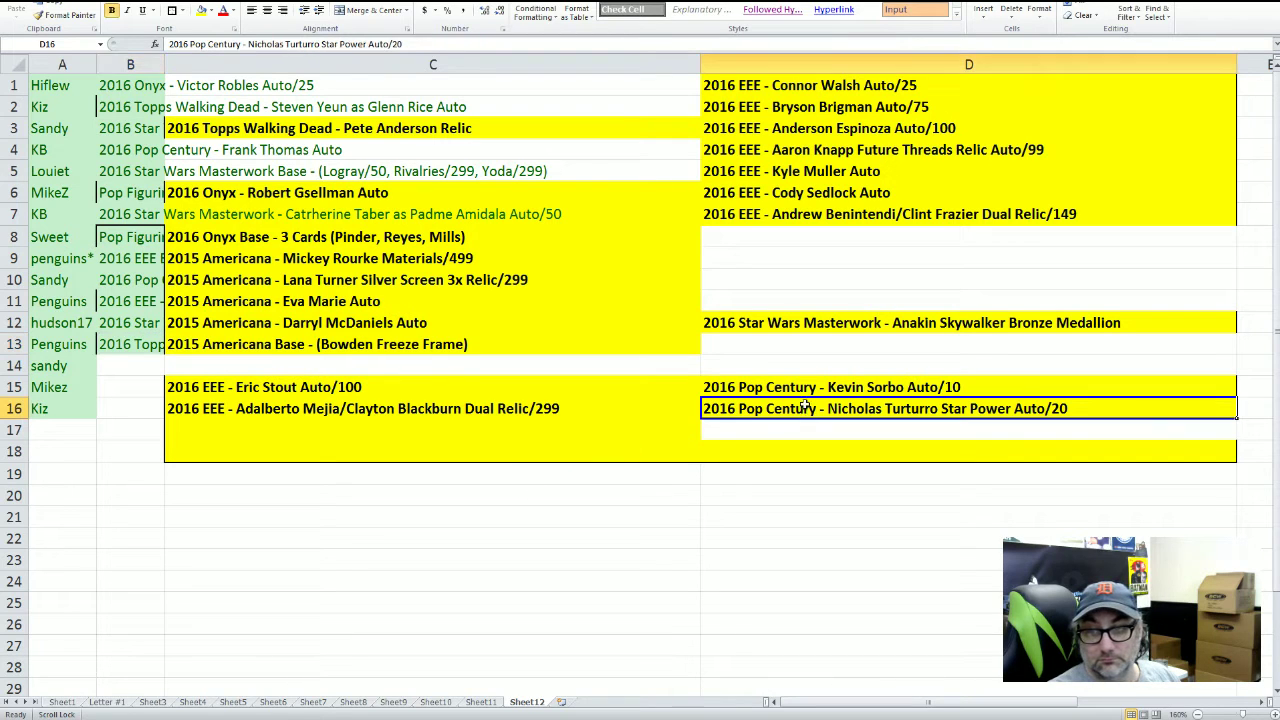
left_click(818, 390)
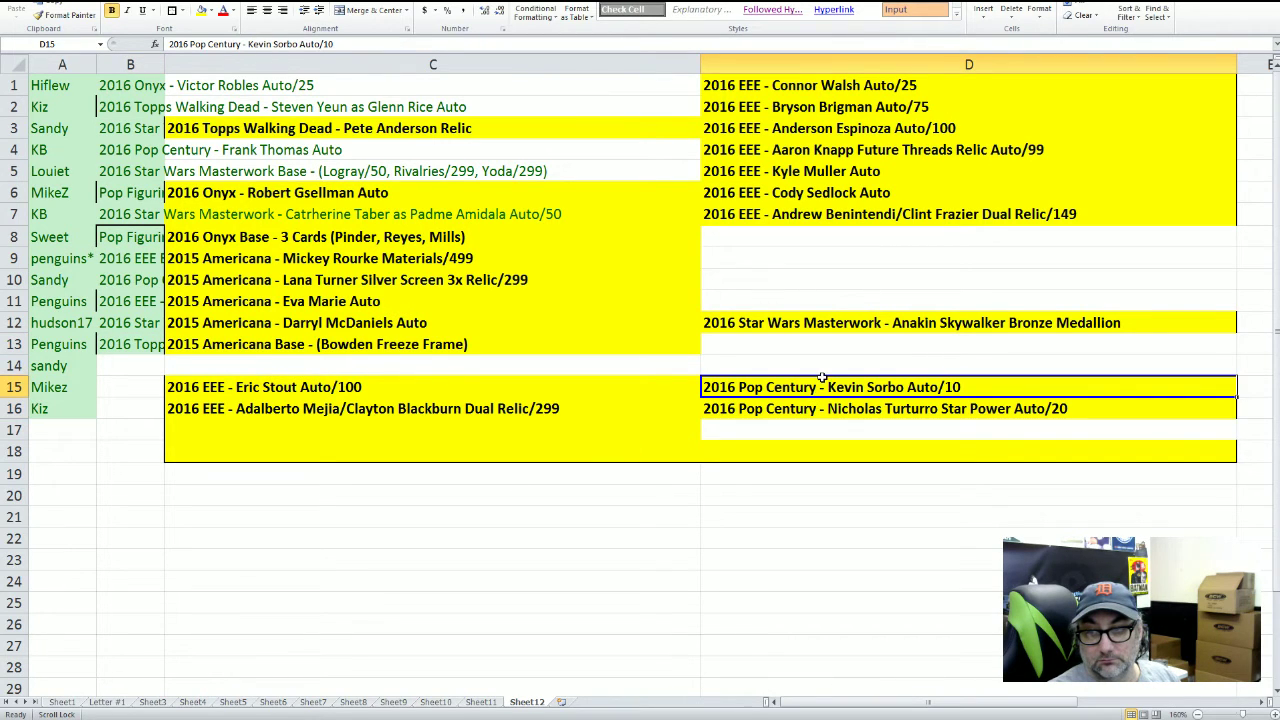
left_click_drag(822, 378, 110, 368)
key("ctrl+b")
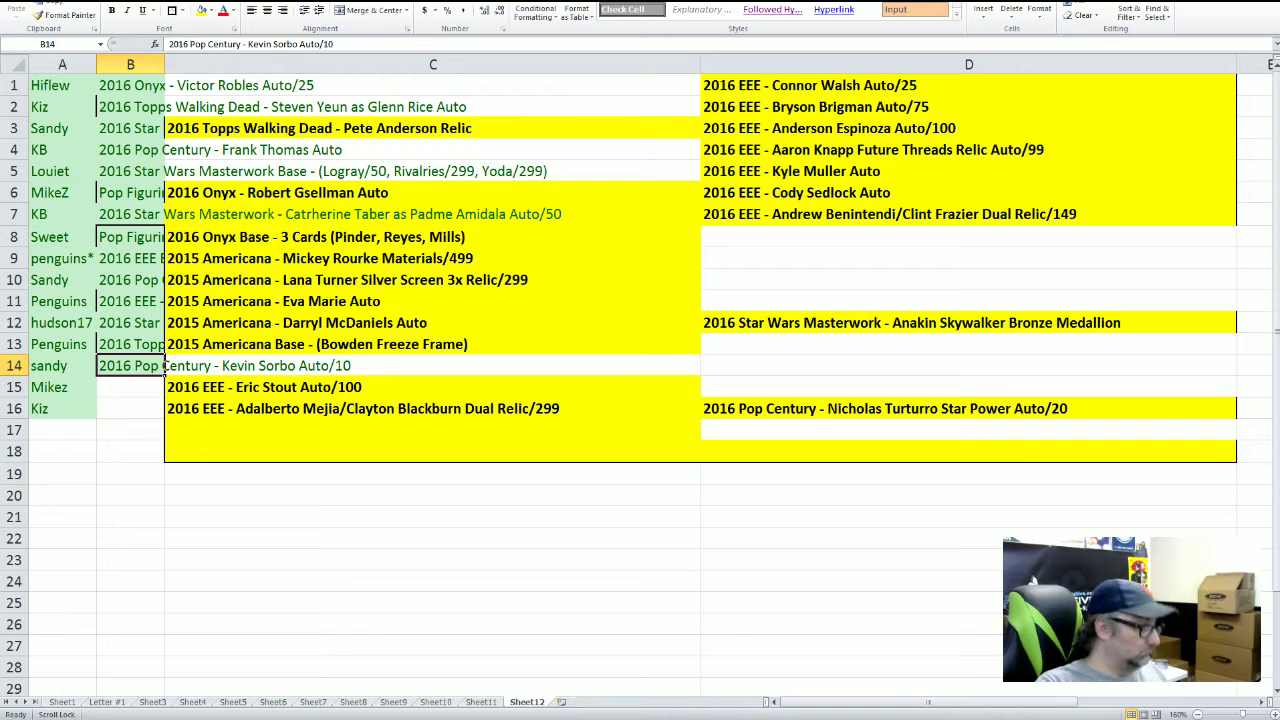
Move the Anderson Espinoza Auto/100 entry from D3 to B15, styled green, and the Andrew Benintendi/Clint Frazier Dual Relic/149 entry from D7 to B16
left_click(845, 128)
left_click_drag(845, 128, 118, 395)
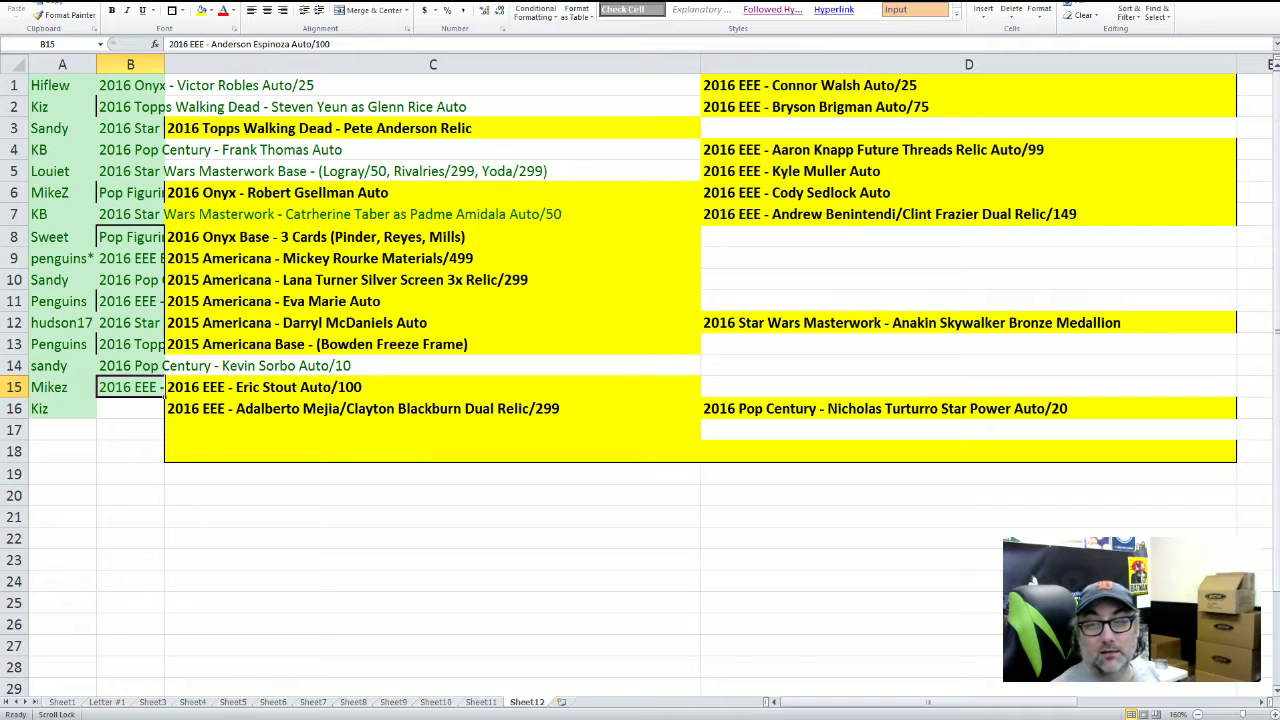
left_click(798, 213)
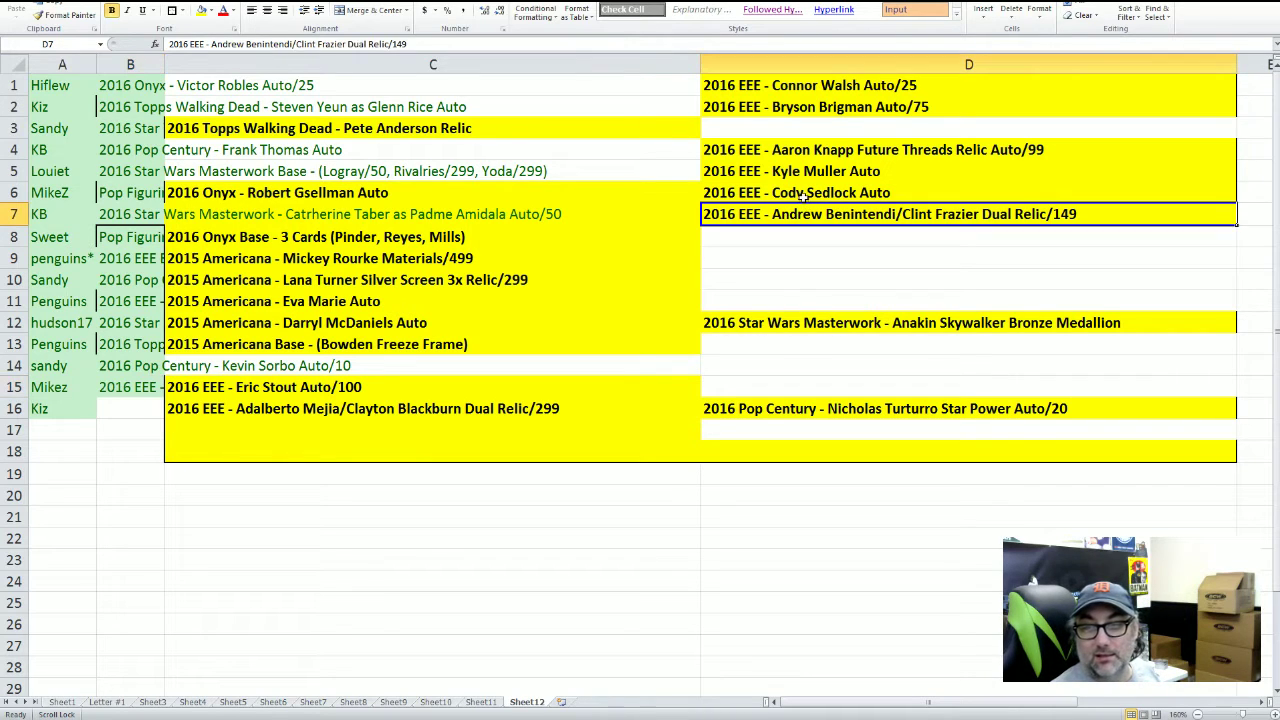
left_click_drag(800, 204, 112, 408)
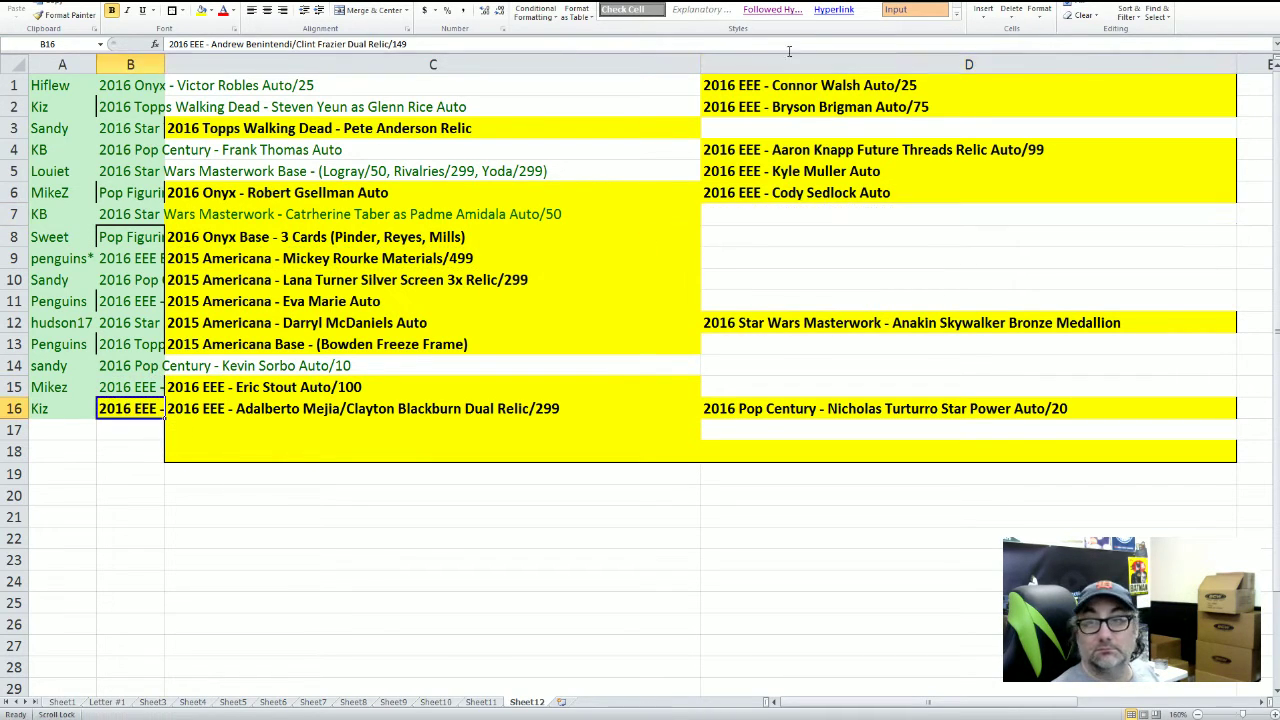
Insert a blank column before the participant names in column A
left_click(52, 58)
right_click(52, 60)
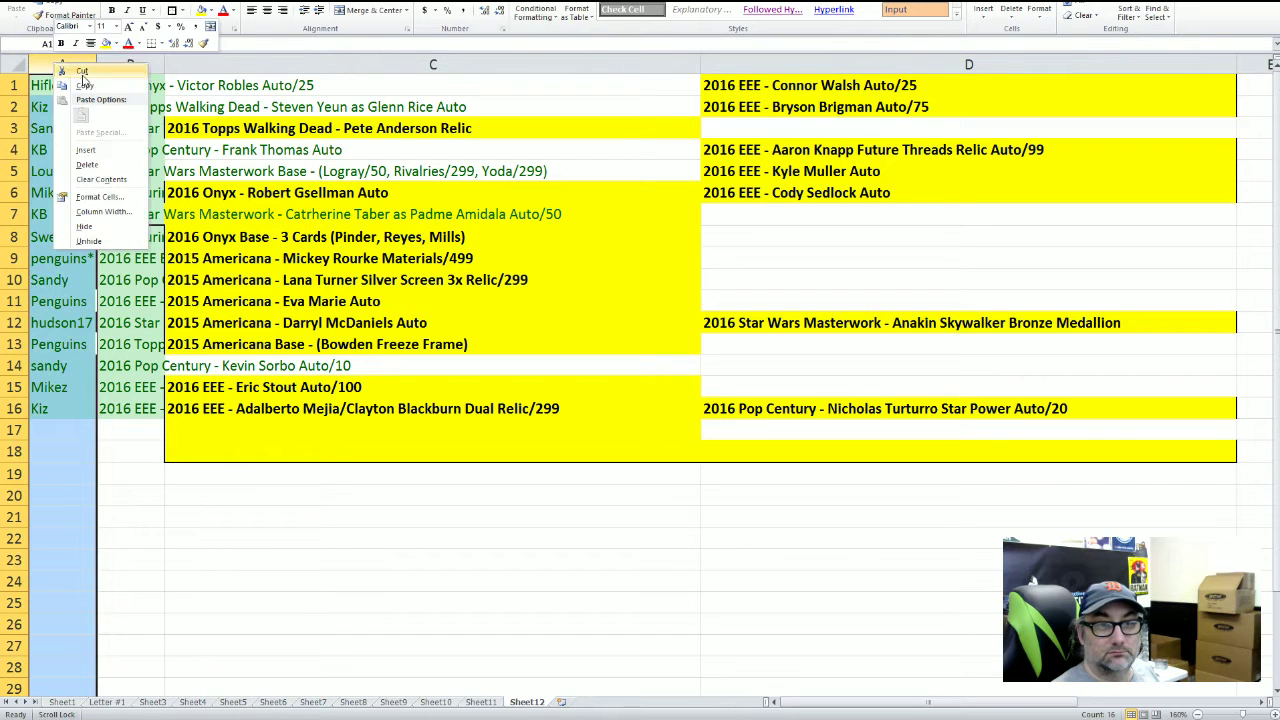
left_click(92, 164)
left_click(636, 479)
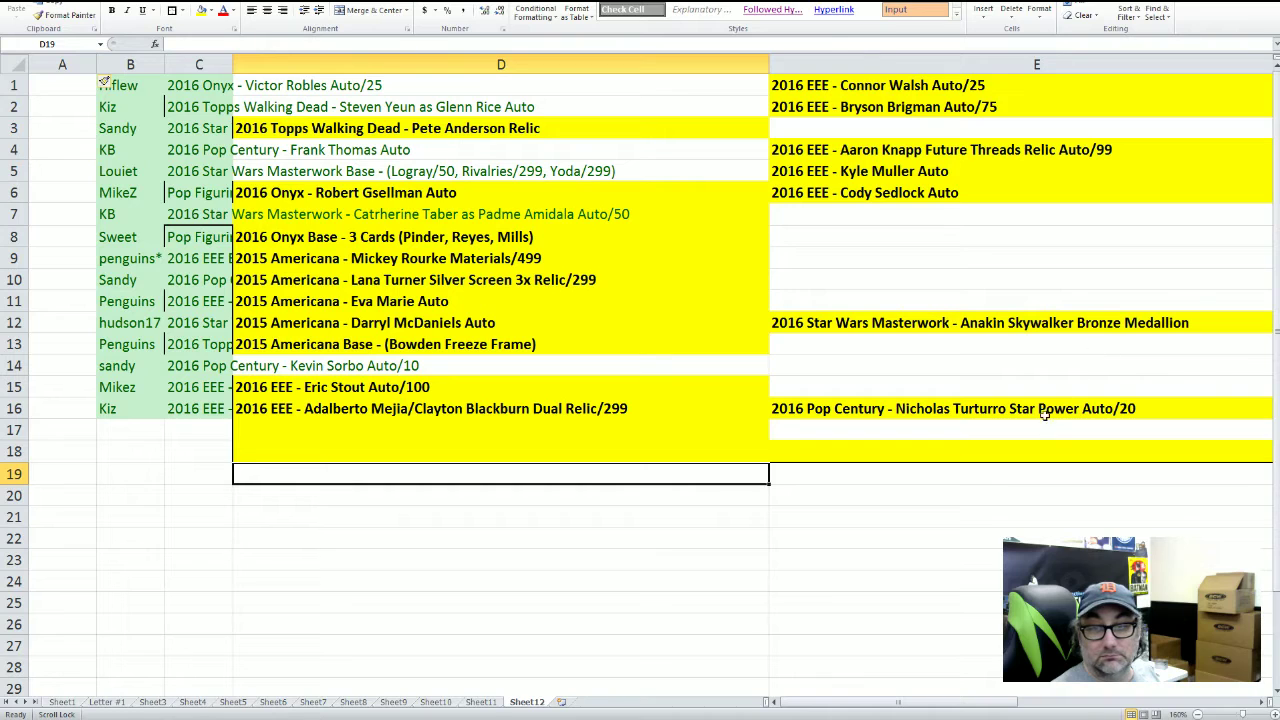
Move the 2016 EEE Connor Walsh Auto/25 entry from E1 to A16 and style it green without bold
left_click(1003, 408)
left_click(980, 332)
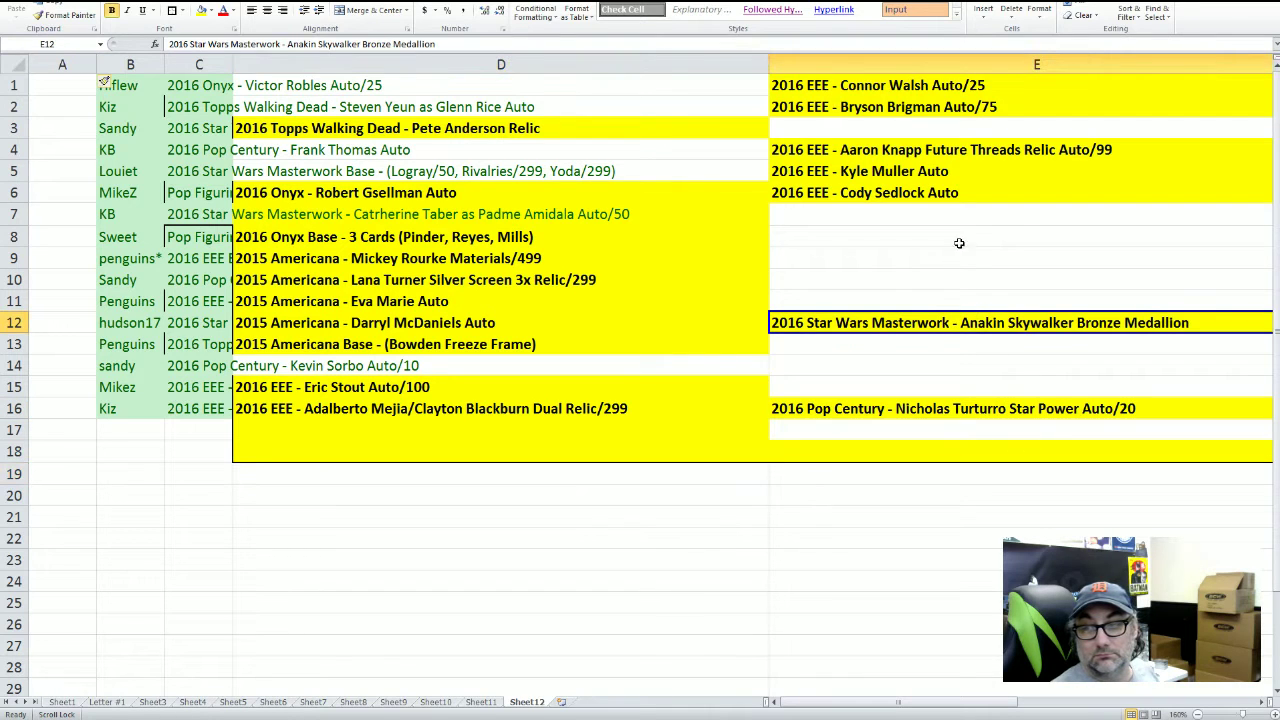
left_click(886, 86)
left_click_drag(880, 75, 85, 410)
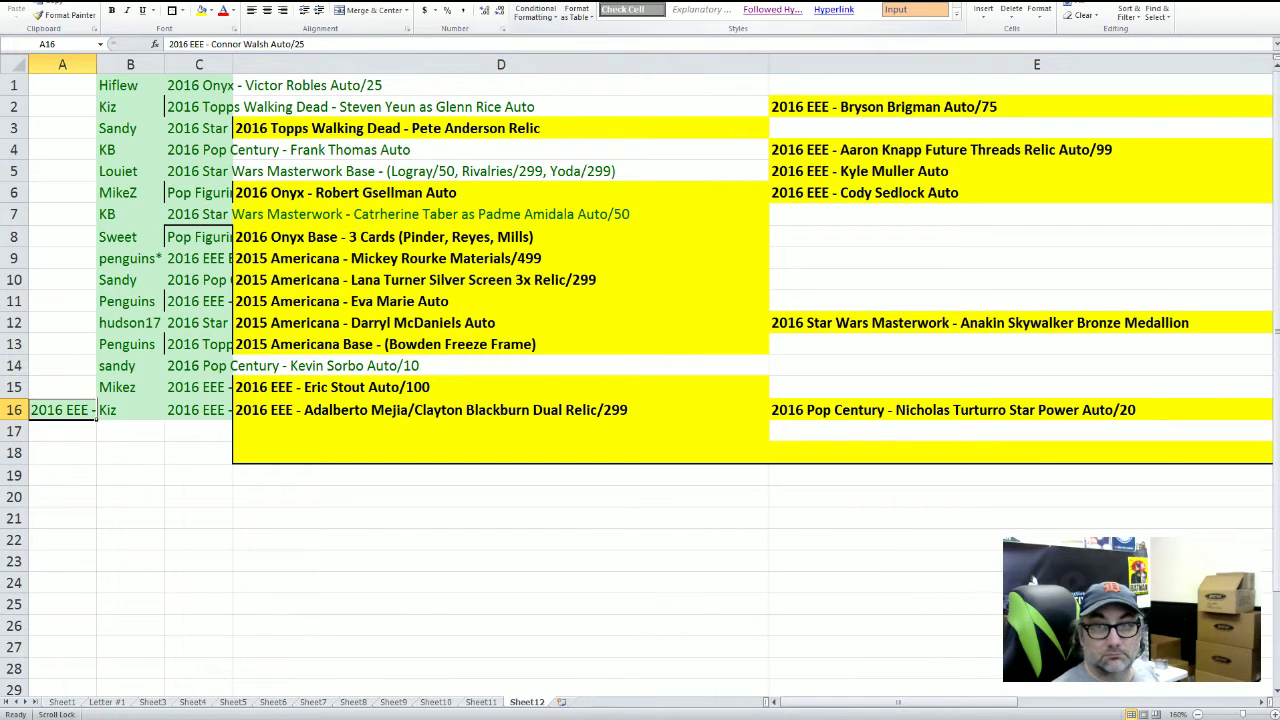
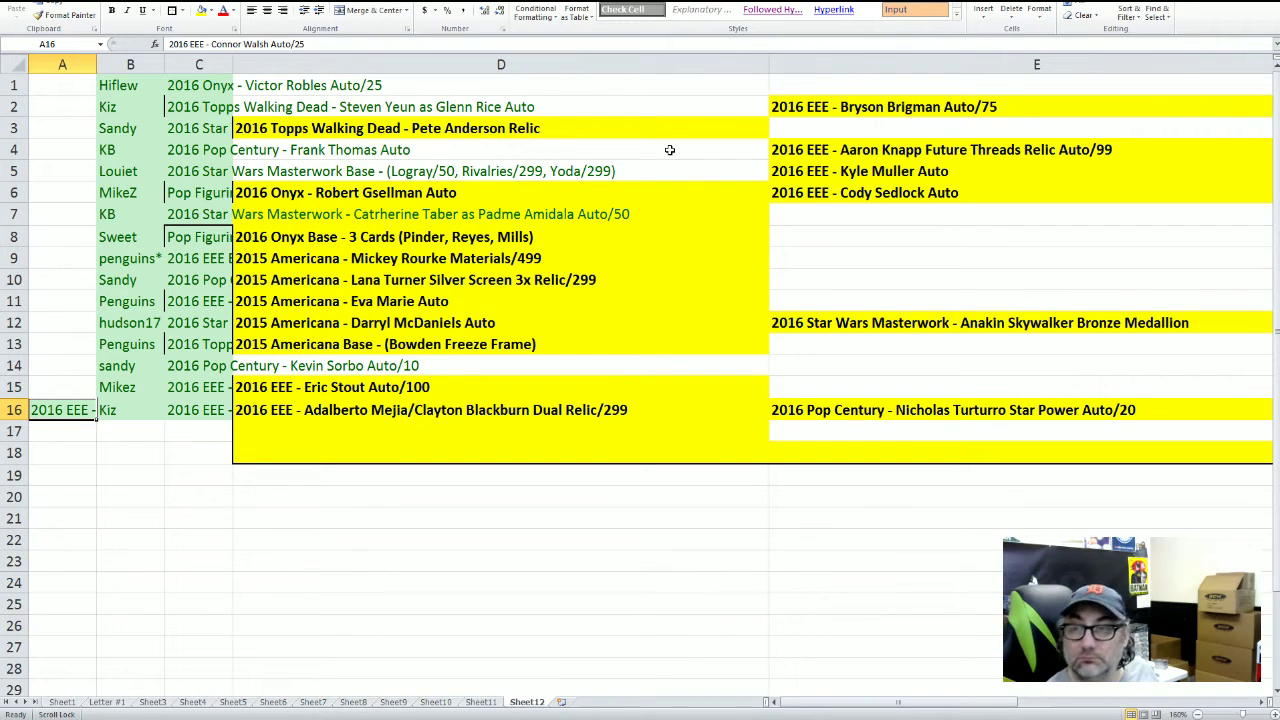
Move the 2015 Americana Eva Marie Auto entry from D11 to A15 and style it green without bold
left_click_drag(442, 326, 438, 336)
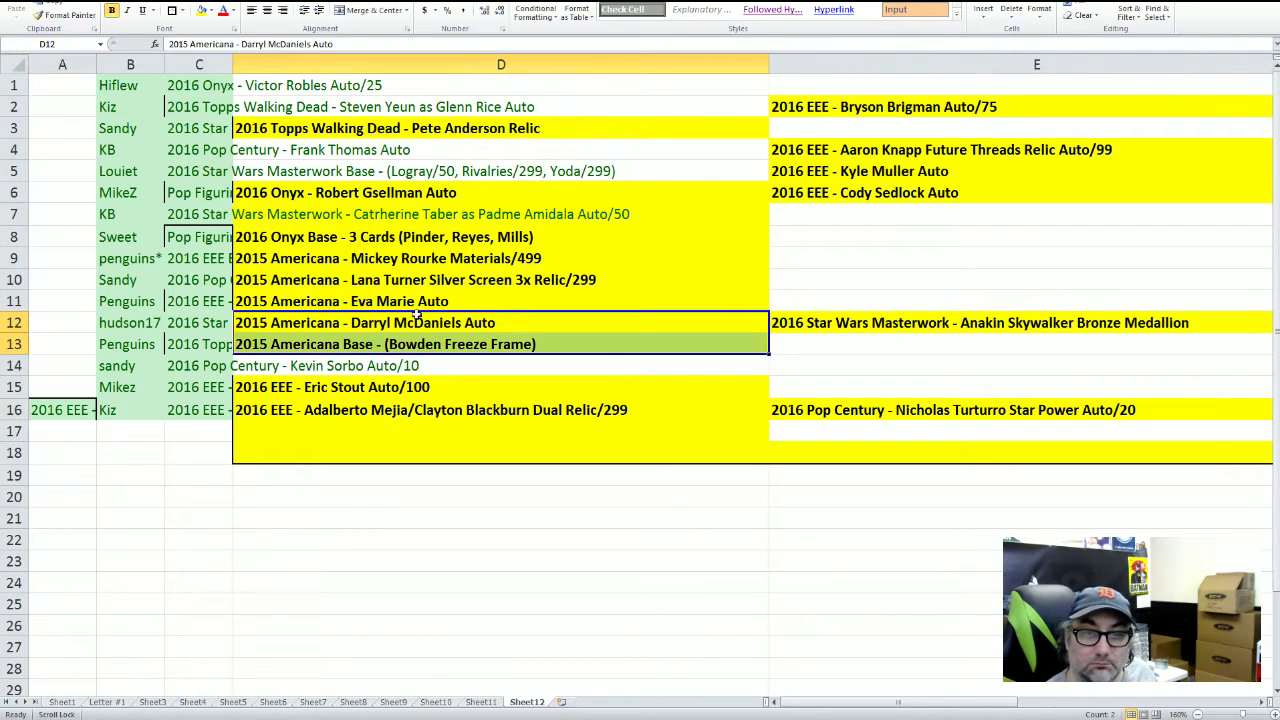
left_click(405, 300)
left_click_drag(403, 291, 58, 390)
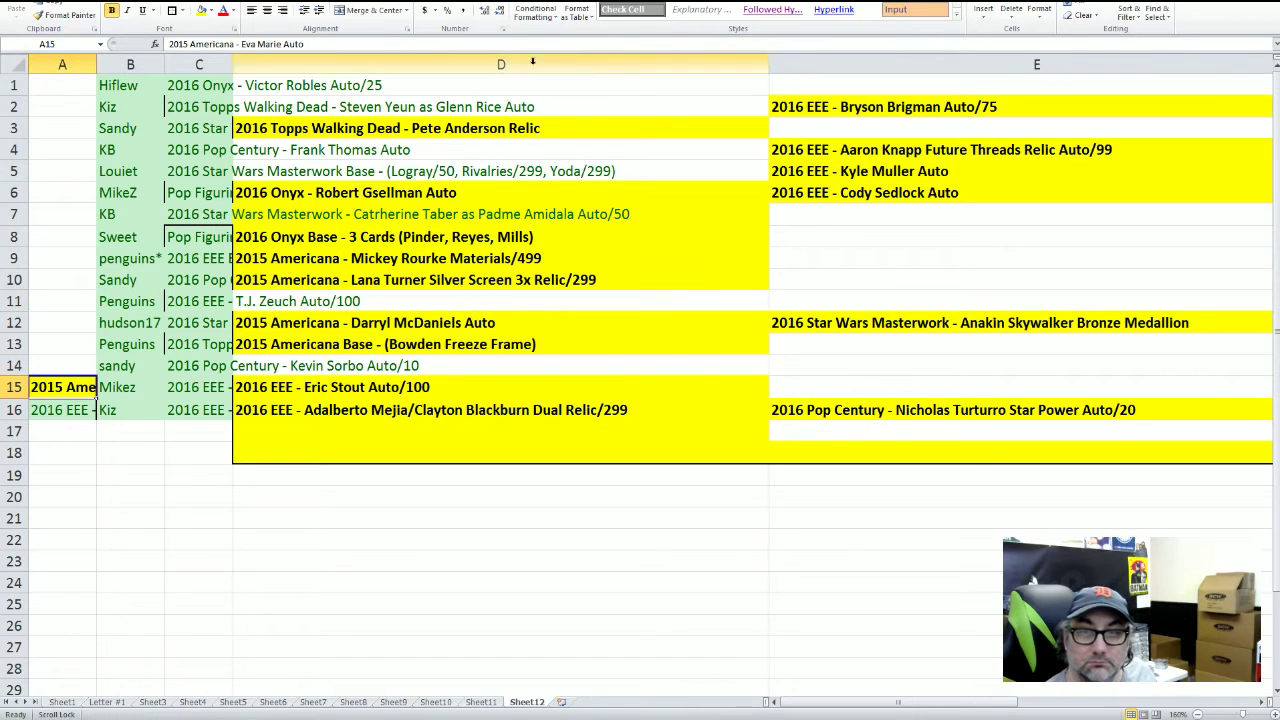
key("ctrl+b")
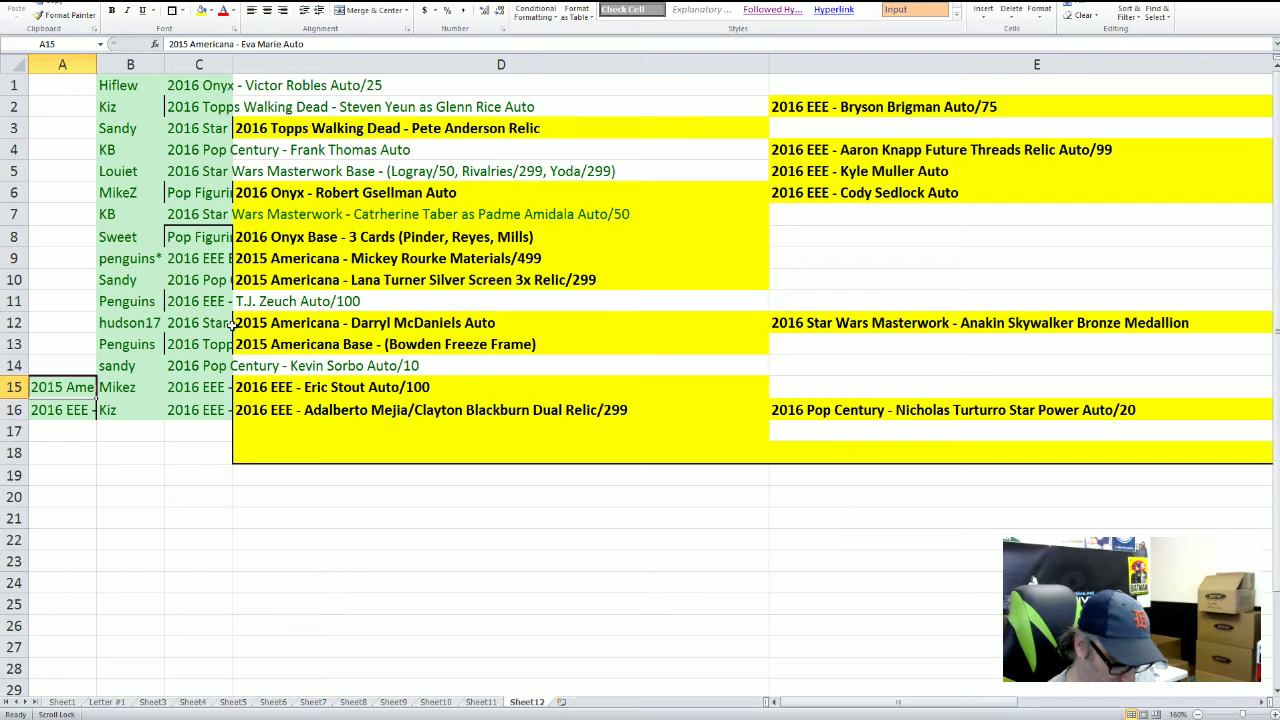
Move the 2016 Star Wars Masterwork Anakin Skywalker Bronze Medallion entry from E12 to A14, styled green
left_click(60, 362)
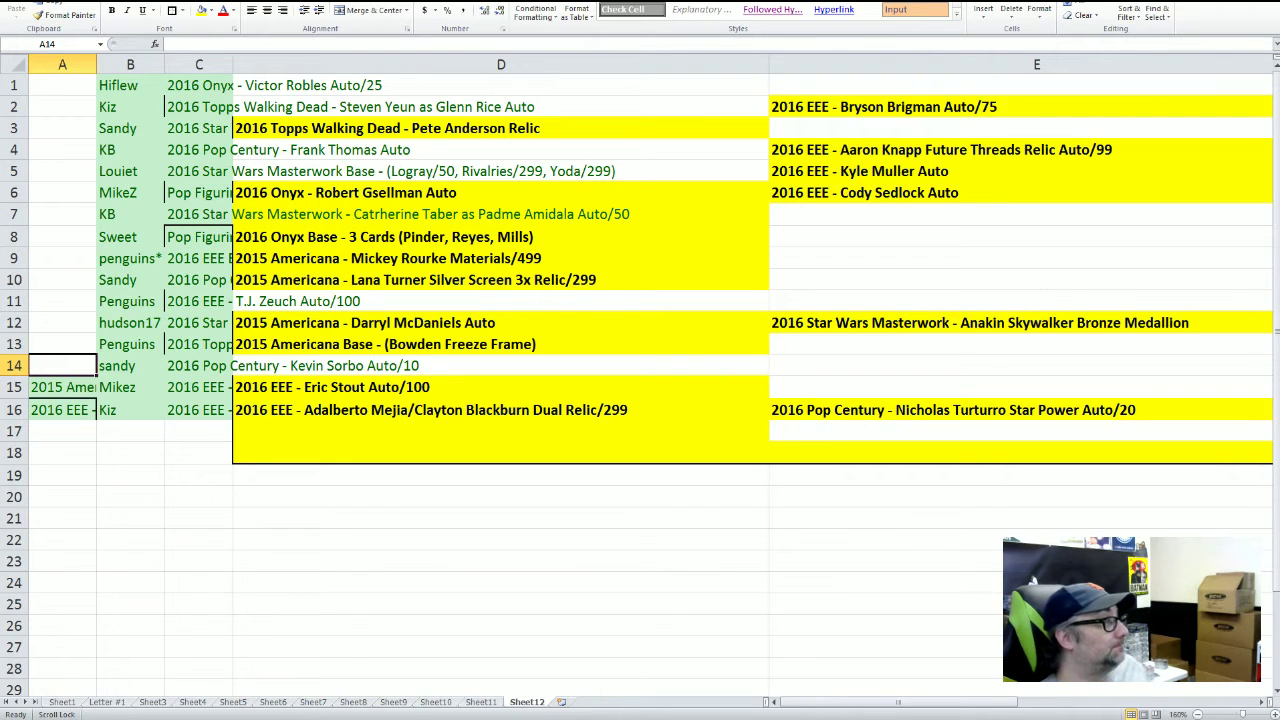
left_click(886, 318)
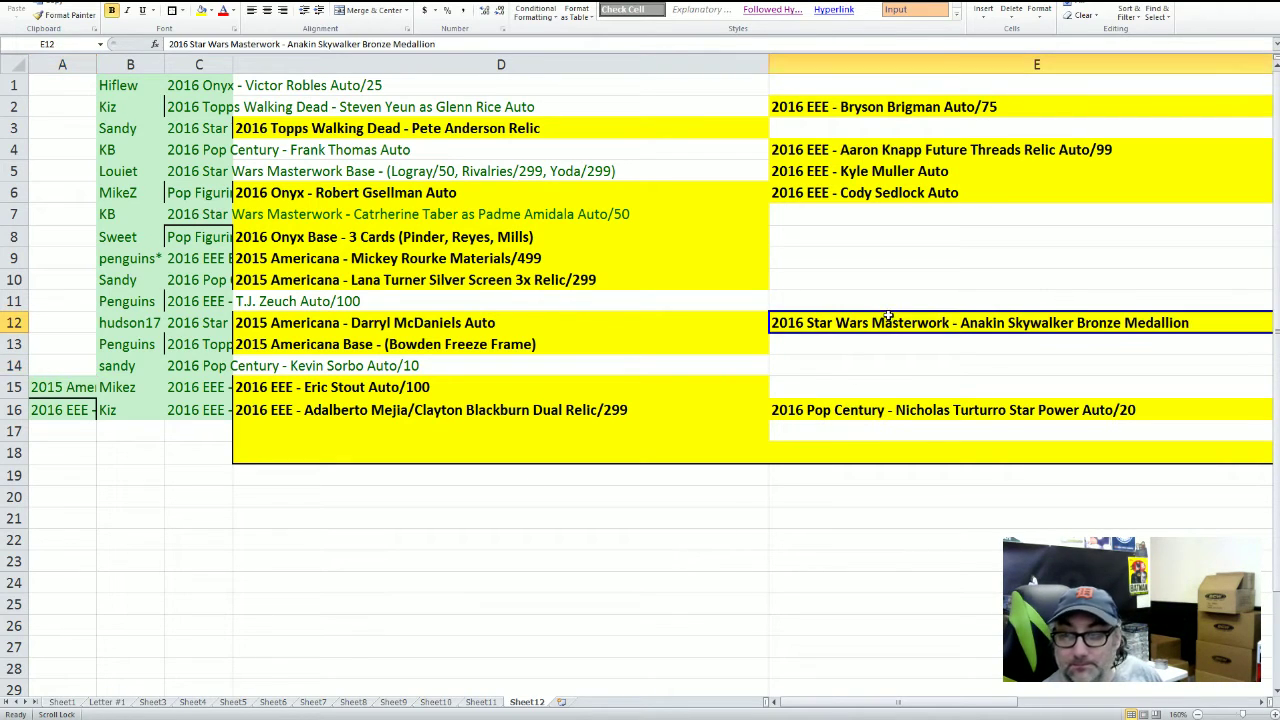
left_click_drag(884, 314, 72, 362)
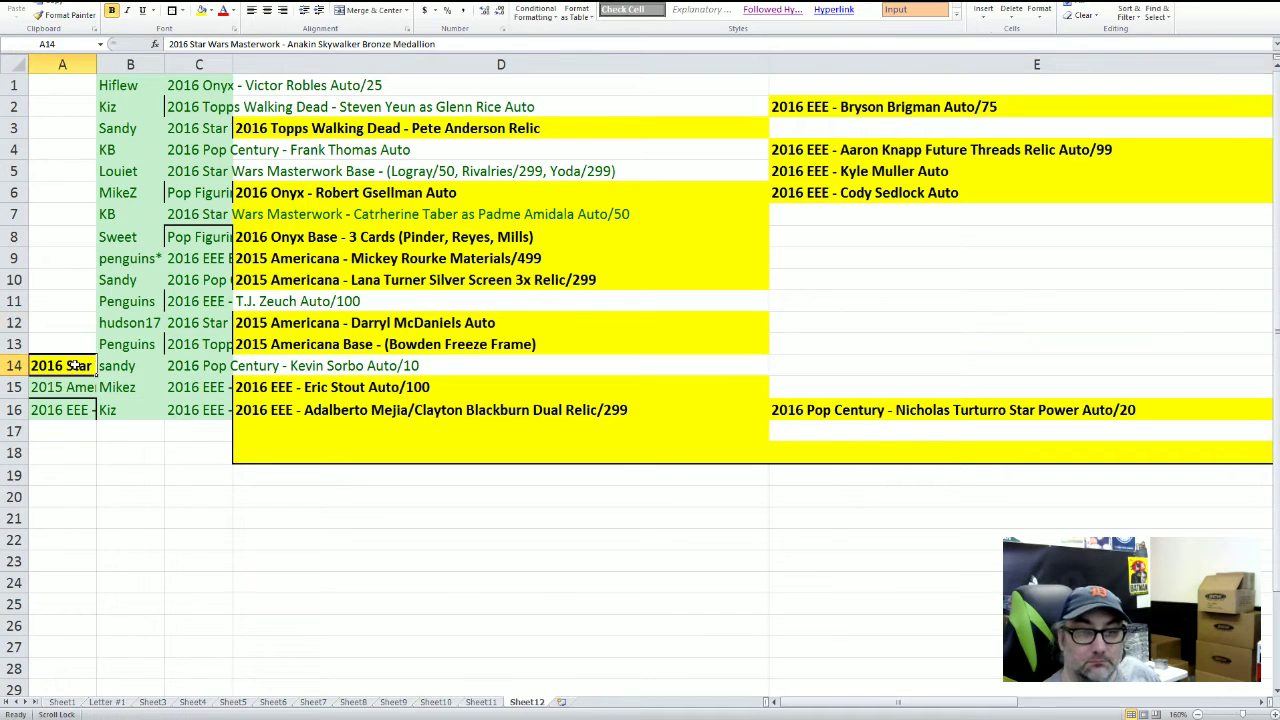
left_click(89, 347)
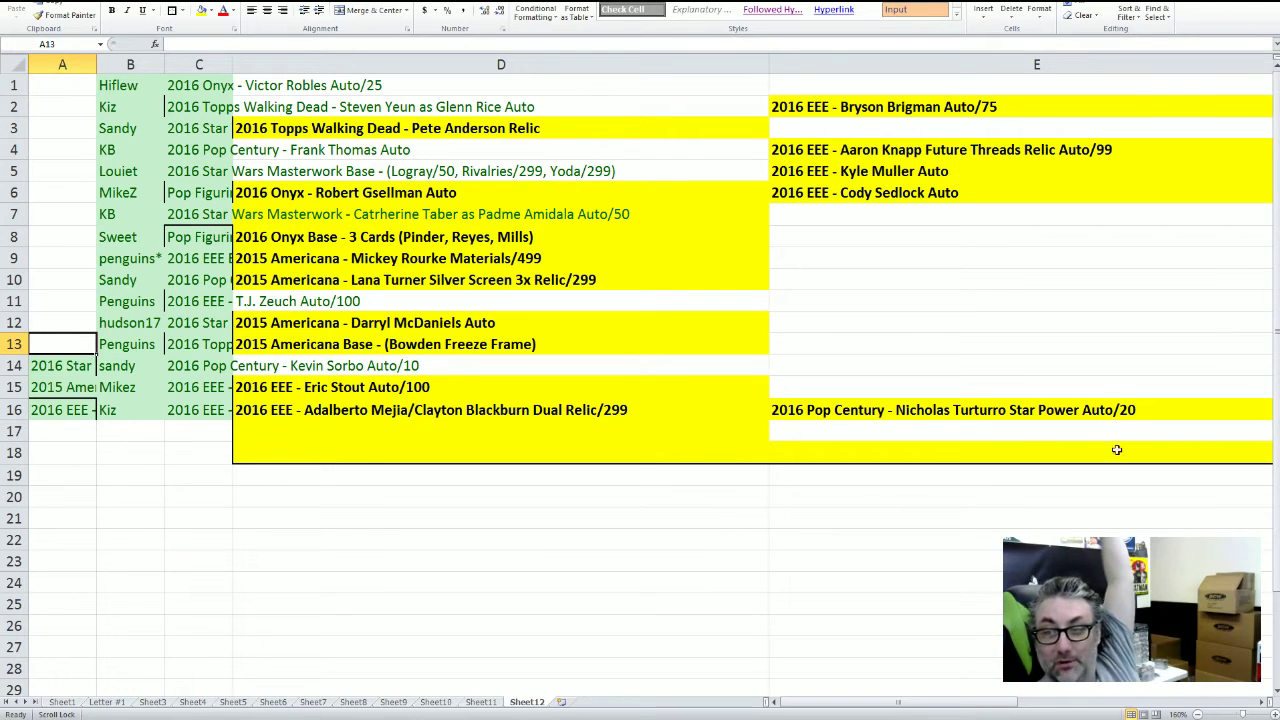
Move the Aaron Knapp Future Threads Relic Auto/99 entry from E4 to A13 and the Pete Anderson Relic entry from D3 to A12, both styled green
left_click(1012, 150)
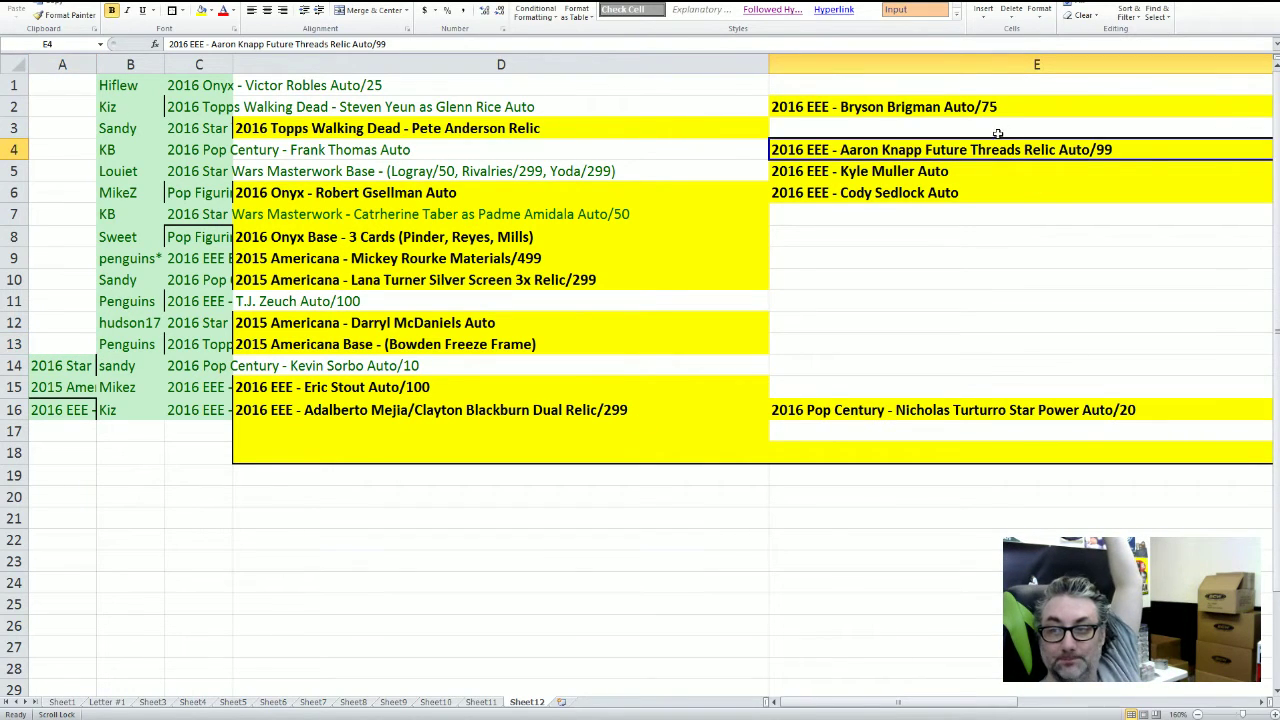
left_click_drag(999, 141, 96, 350)
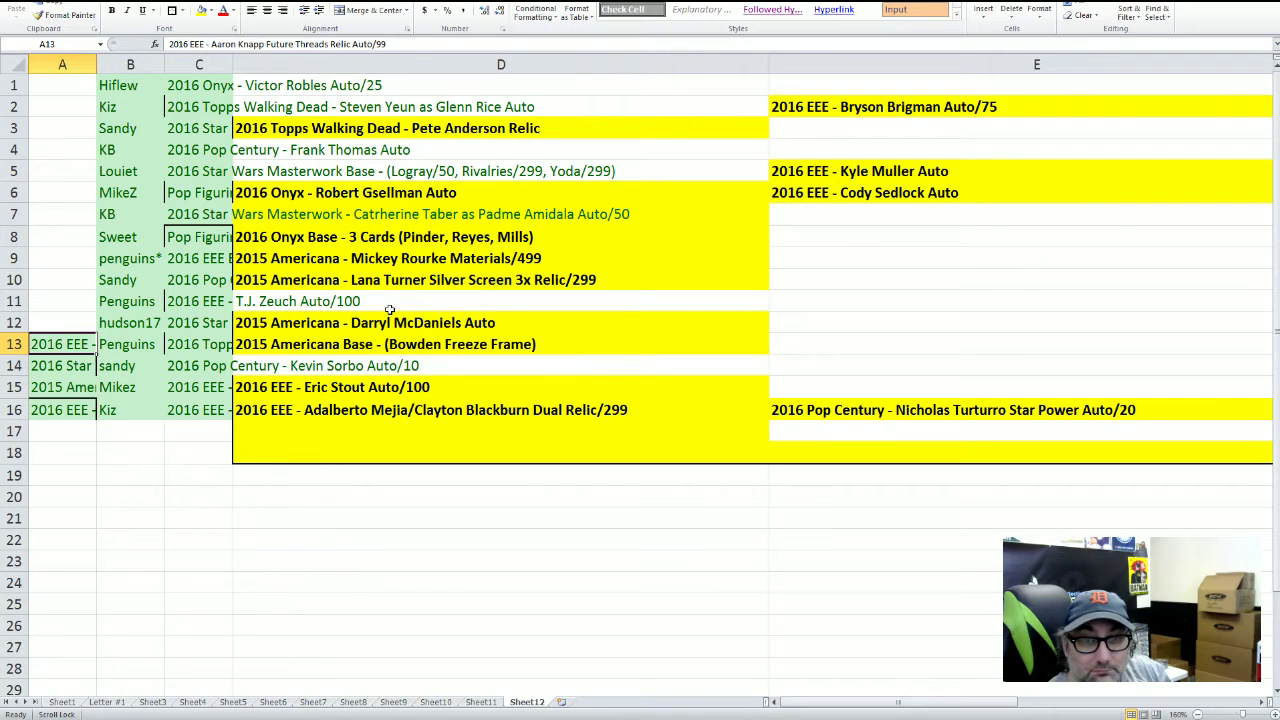
left_click(428, 134)
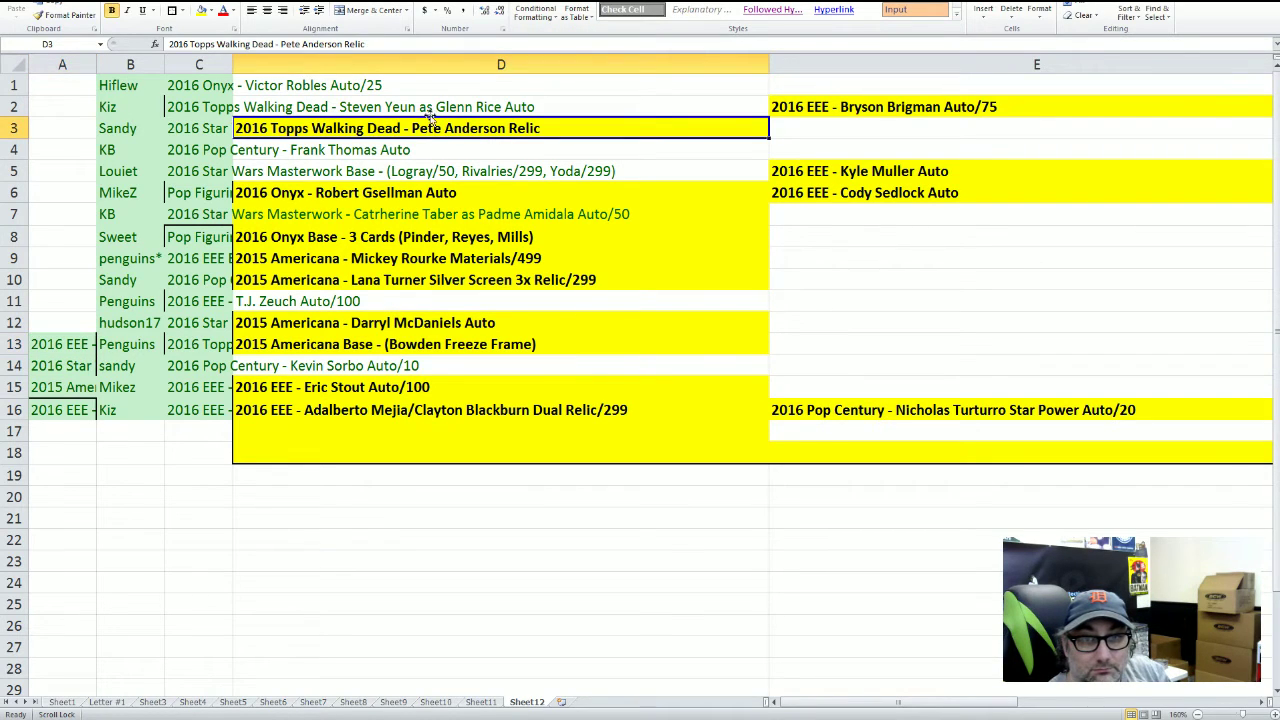
left_click_drag(316, 207, 58, 325)
key("ctrl+b")
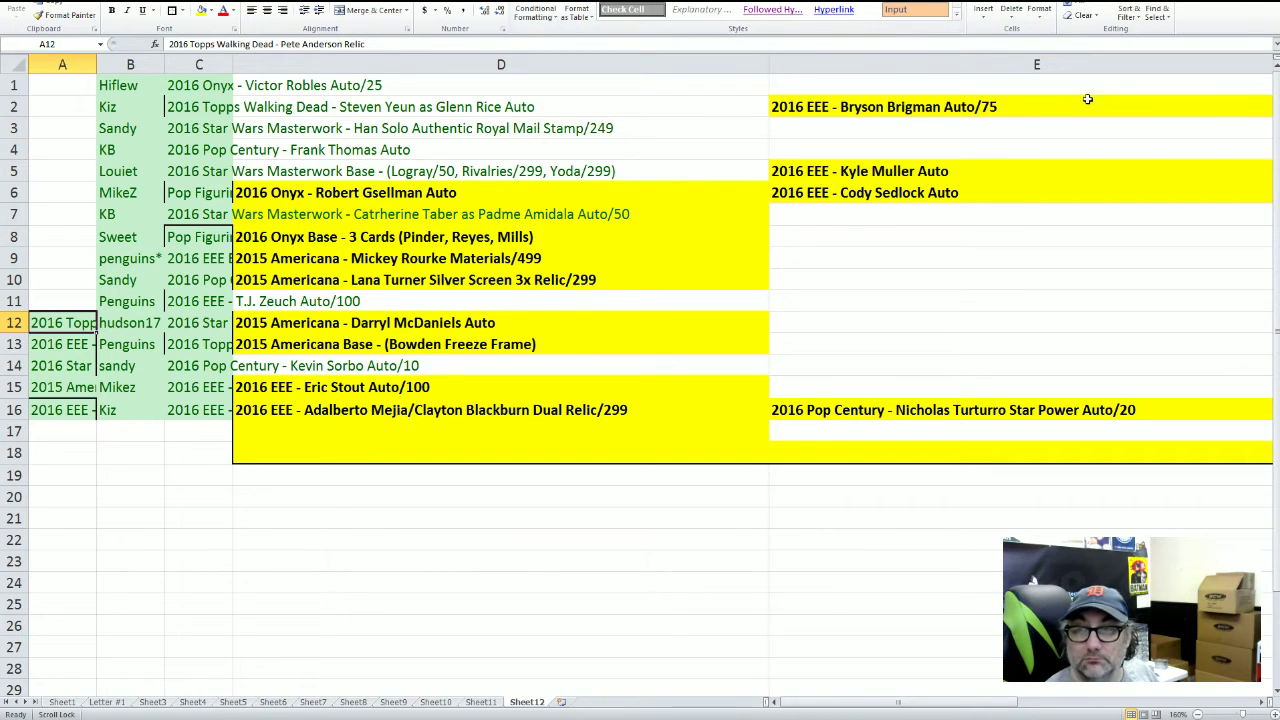
Move the 2016 EEE Bryson Brigman Auto/75 entry from E2 to A11 and style it green without bold
left_click(1000, 105)
left_click_drag(989, 98, 500, 215)
left_click(889, 103)
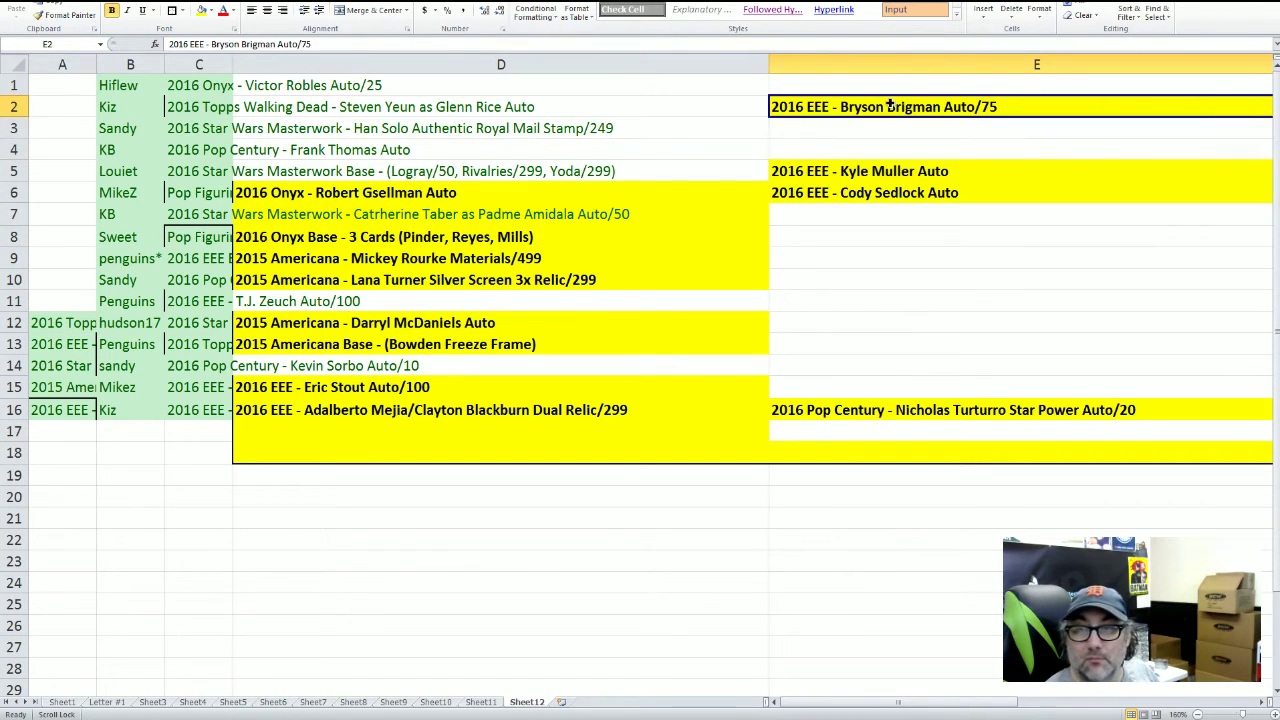
left_click_drag(889, 96, 88, 300)
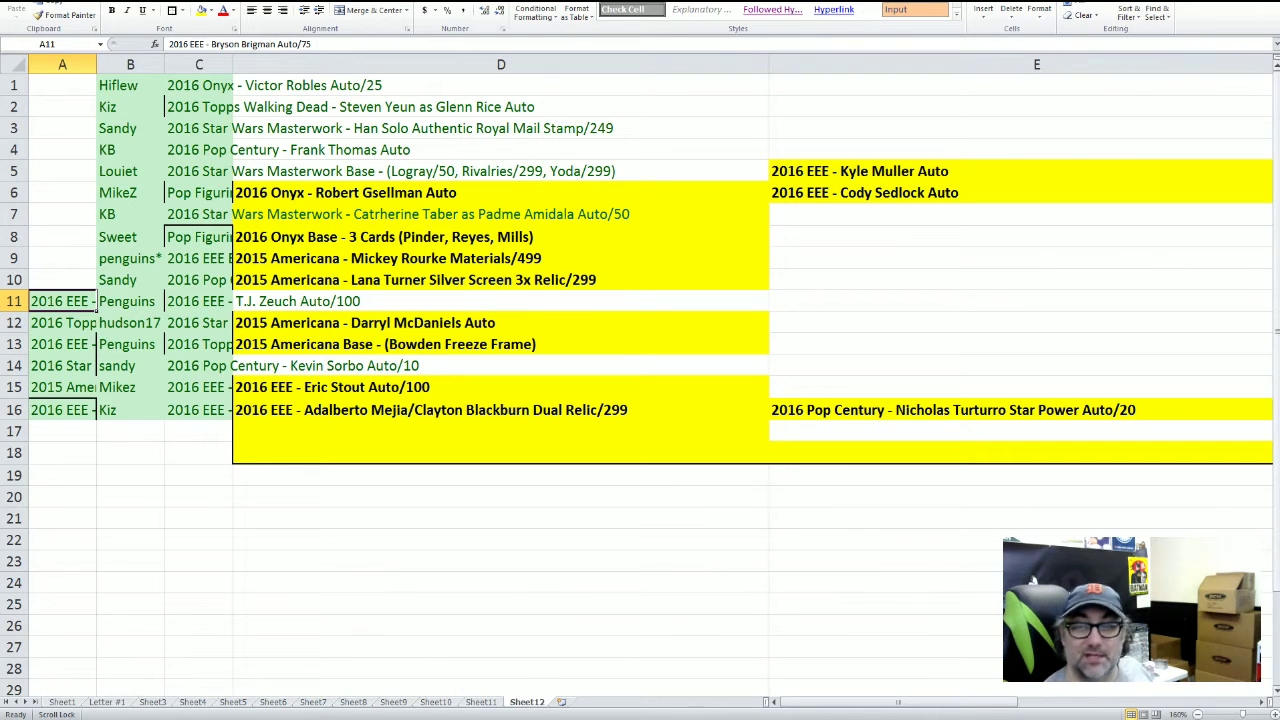
Move the 2015 Americana Darryl McDaniels Auto entry from D12 to A10 and style it green without bold
left_click(356, 415)
left_click(364, 350)
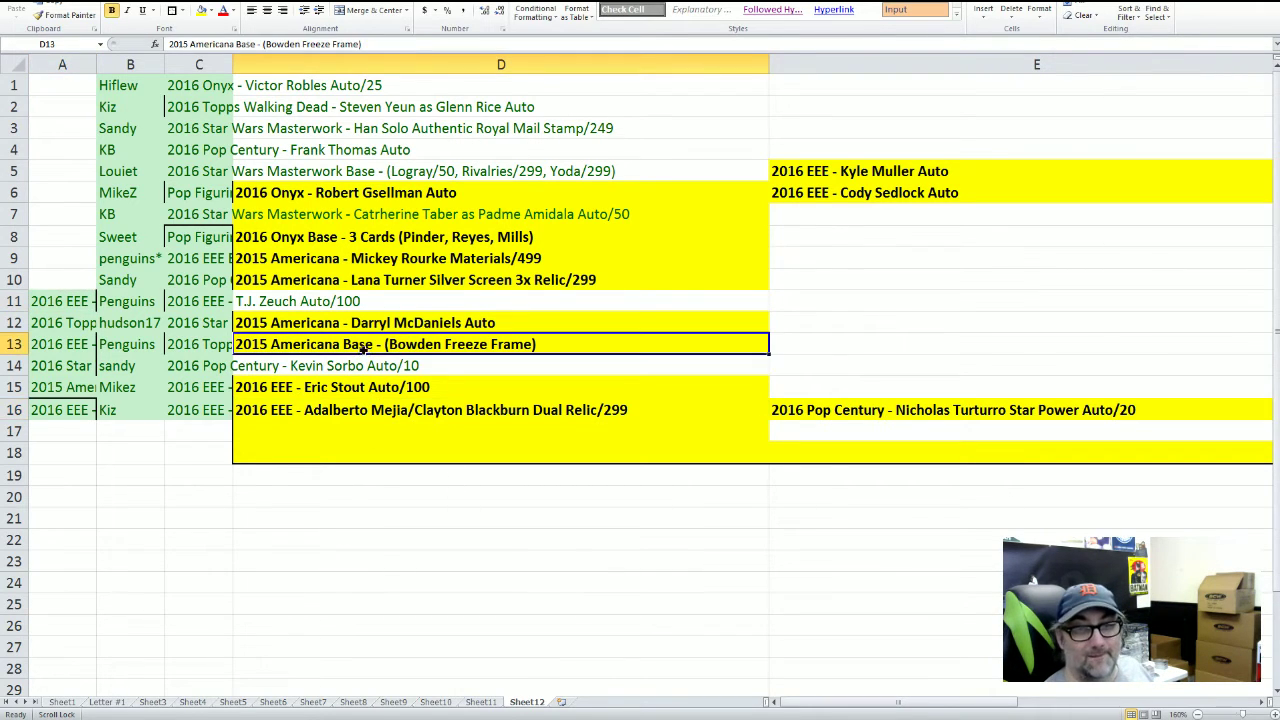
left_click(359, 326)
left_click_drag(356, 314, 62, 280)
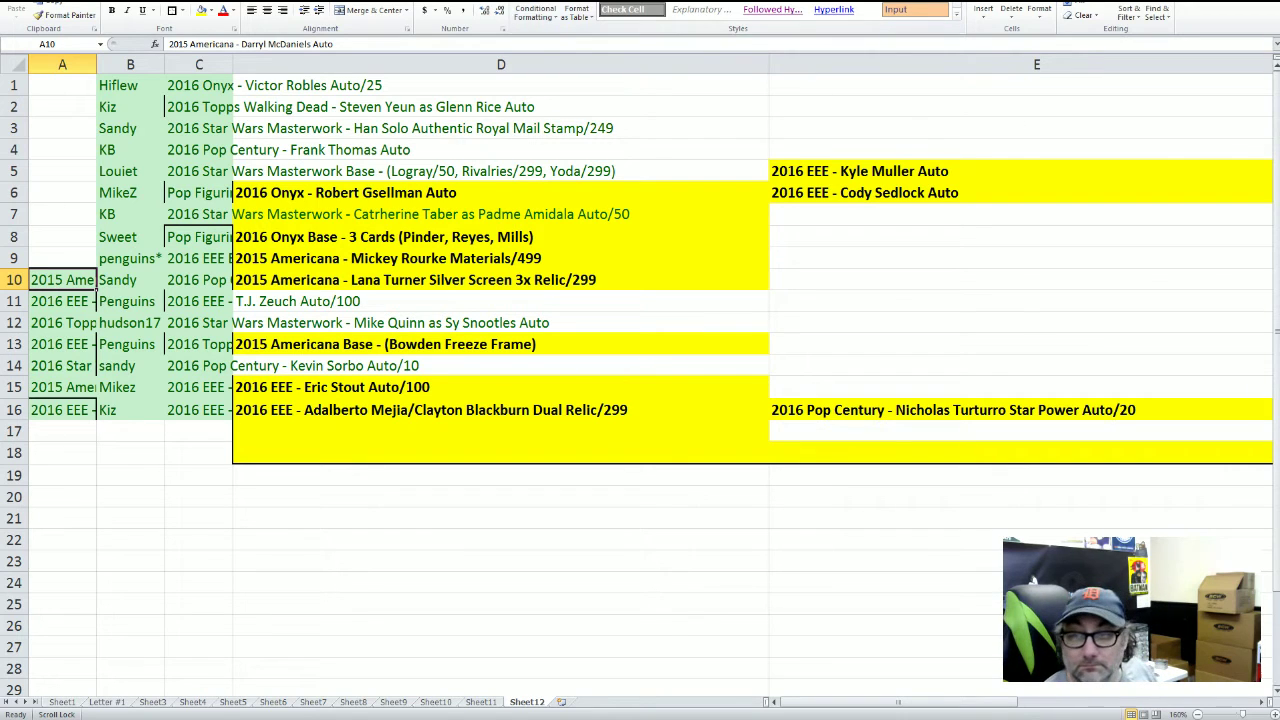
Move the 2015 Americana Lana Turner Silver Screen 3x Relic/299 entry from D10 to A9, styled green without bold
left_click(494, 425)
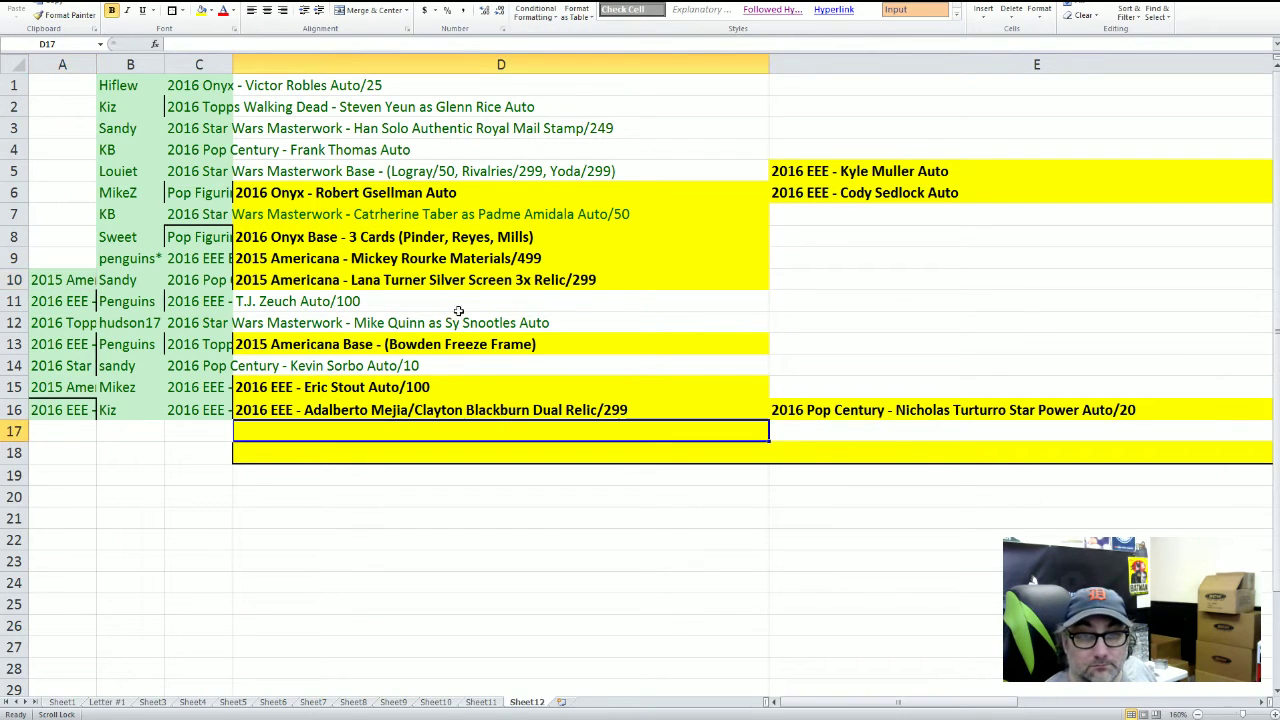
left_click(442, 262)
key("Down")
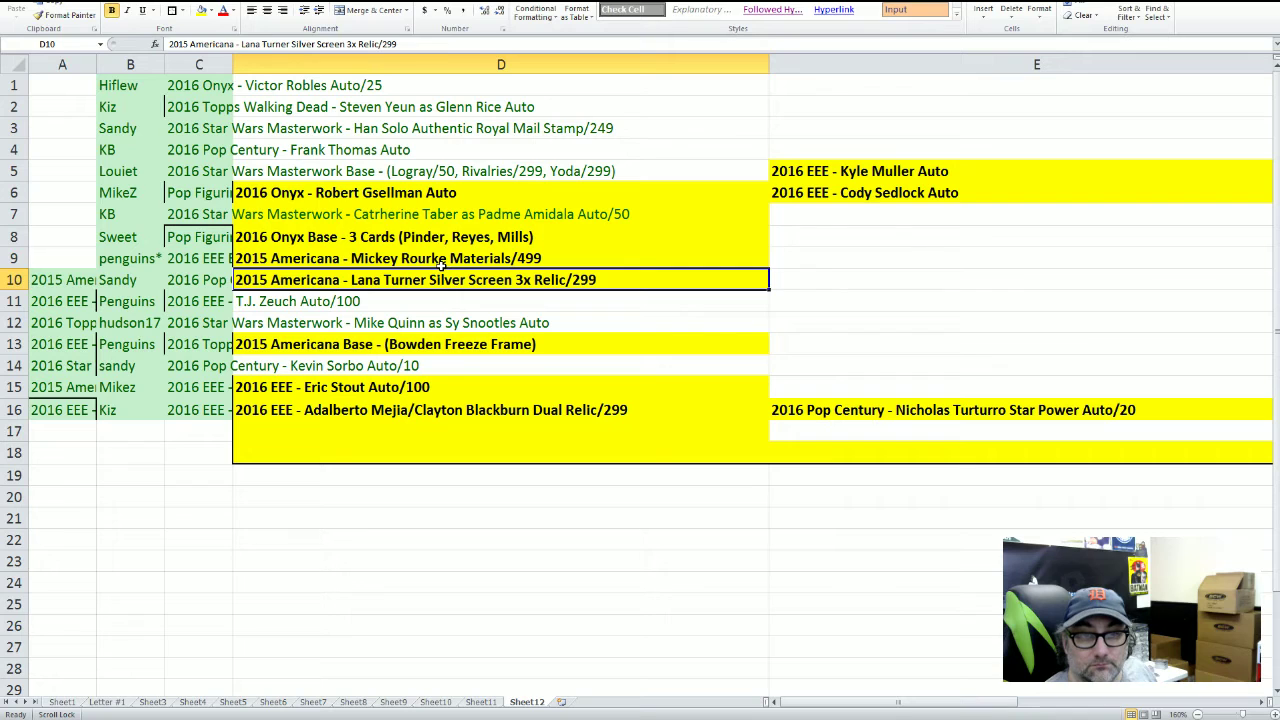
left_click(373, 262)
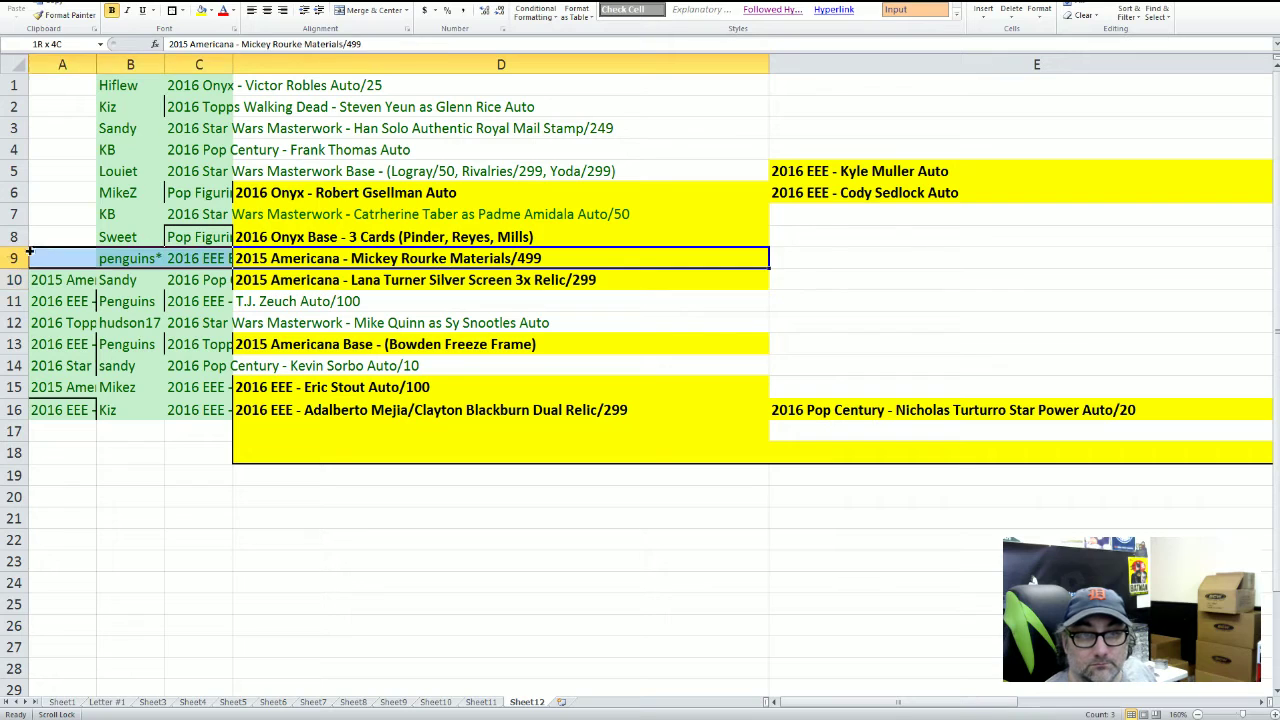
left_click(388, 288)
left_click_drag(314, 273, 112, 260)
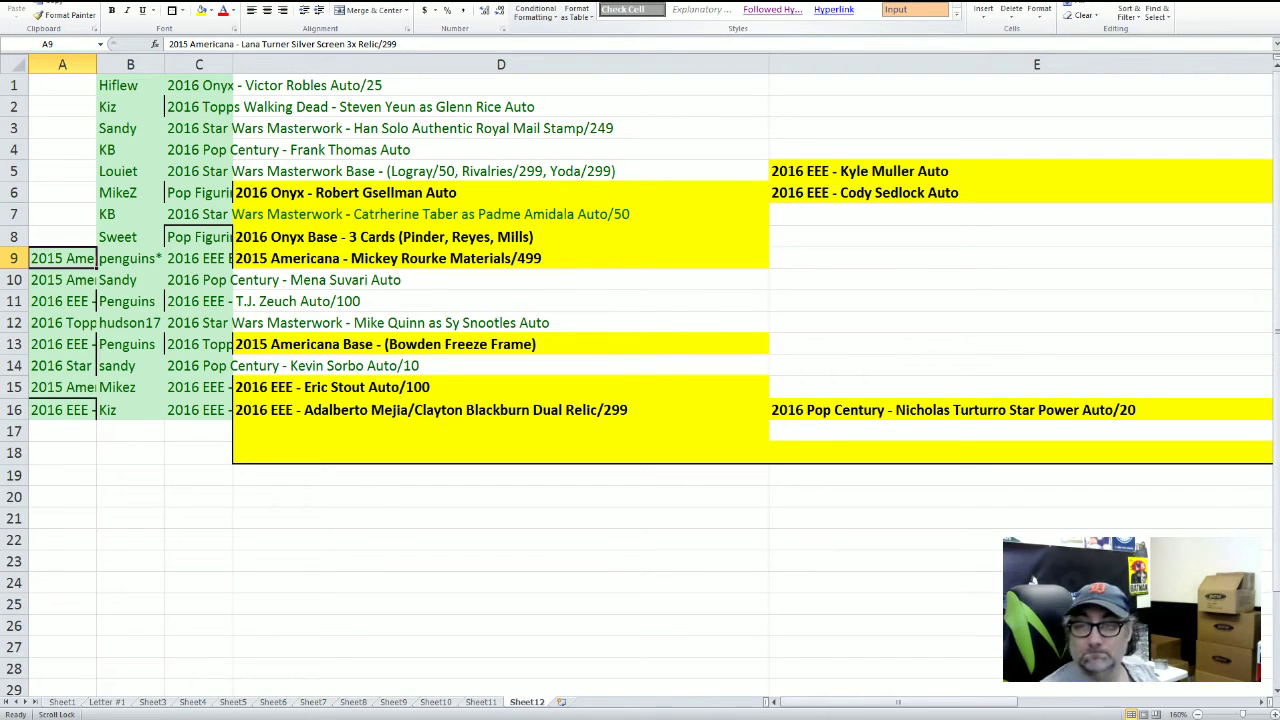
Move the 2016 EEE Cody Sedlock Auto entry from E6 to A8 and style it green without bold
left_click(972, 192)
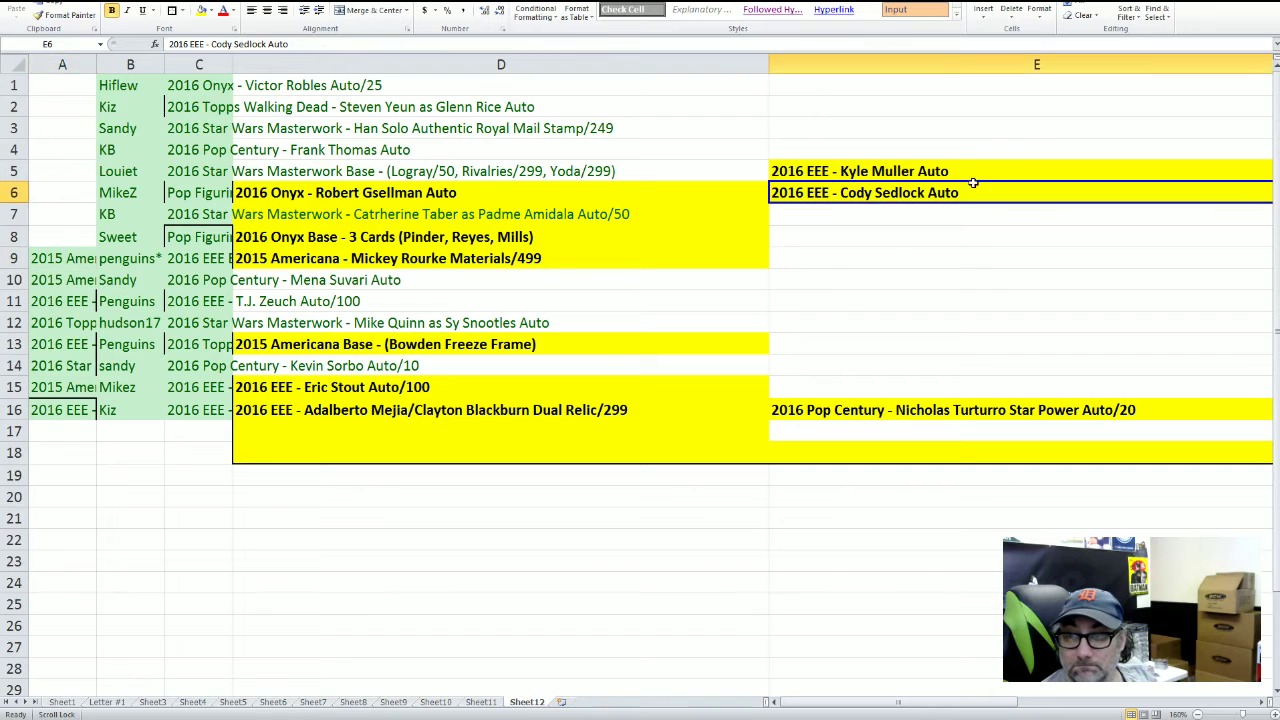
left_click_drag(972, 178, 88, 238)
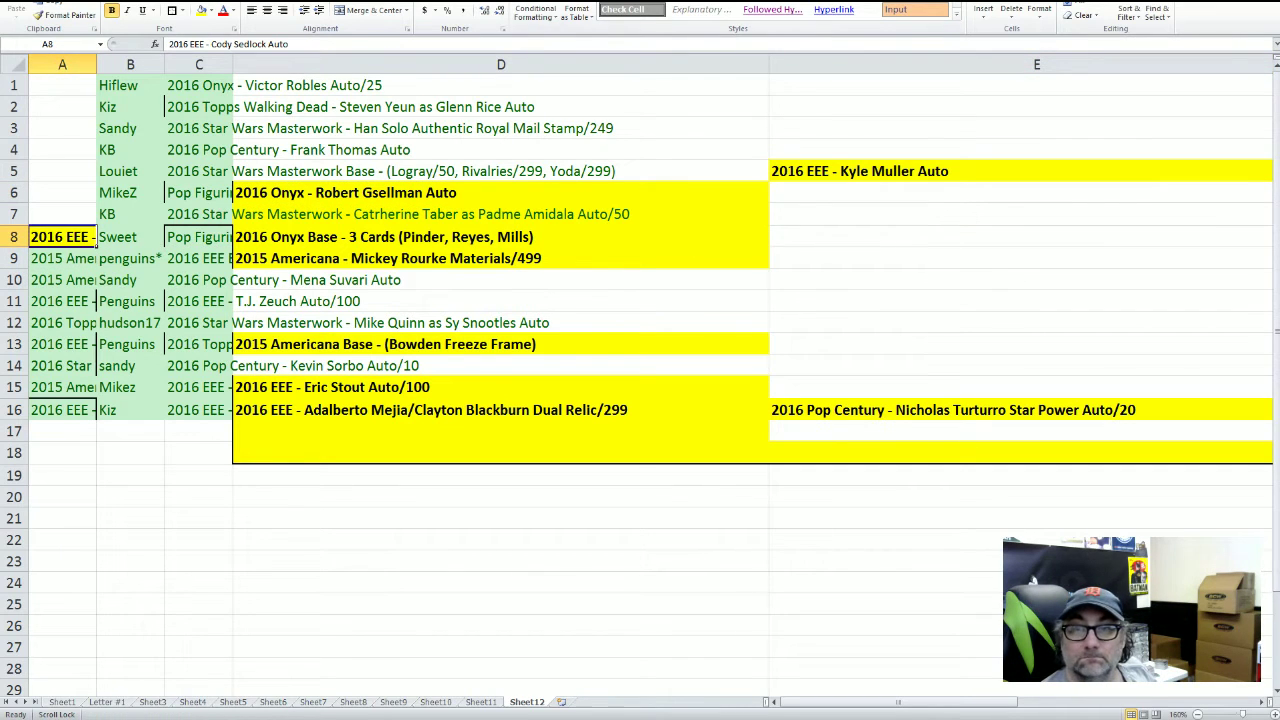
key("alt+h")
key("e")
key("f")
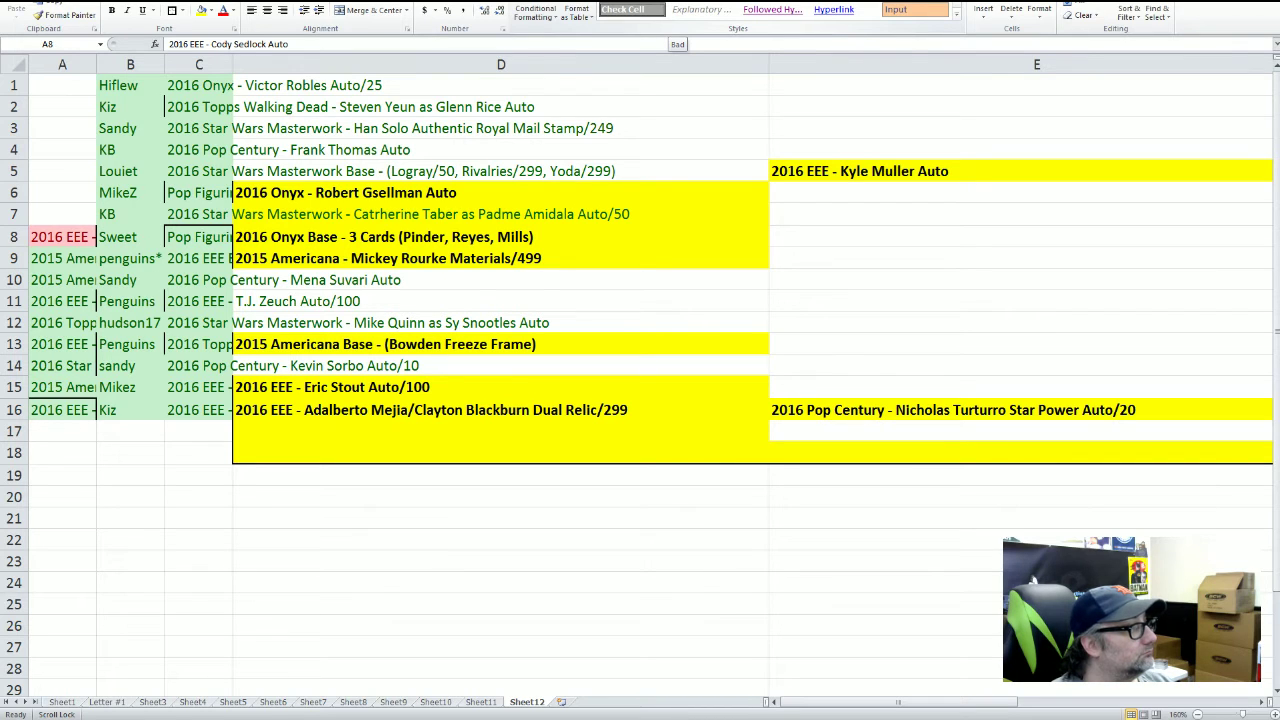
Move the Nicholas Turturro Star Power Auto/20 entry from E16 to A7 and the Eric Stout Auto/100 entry from D15 to A6, both styled green
left_click(953, 410)
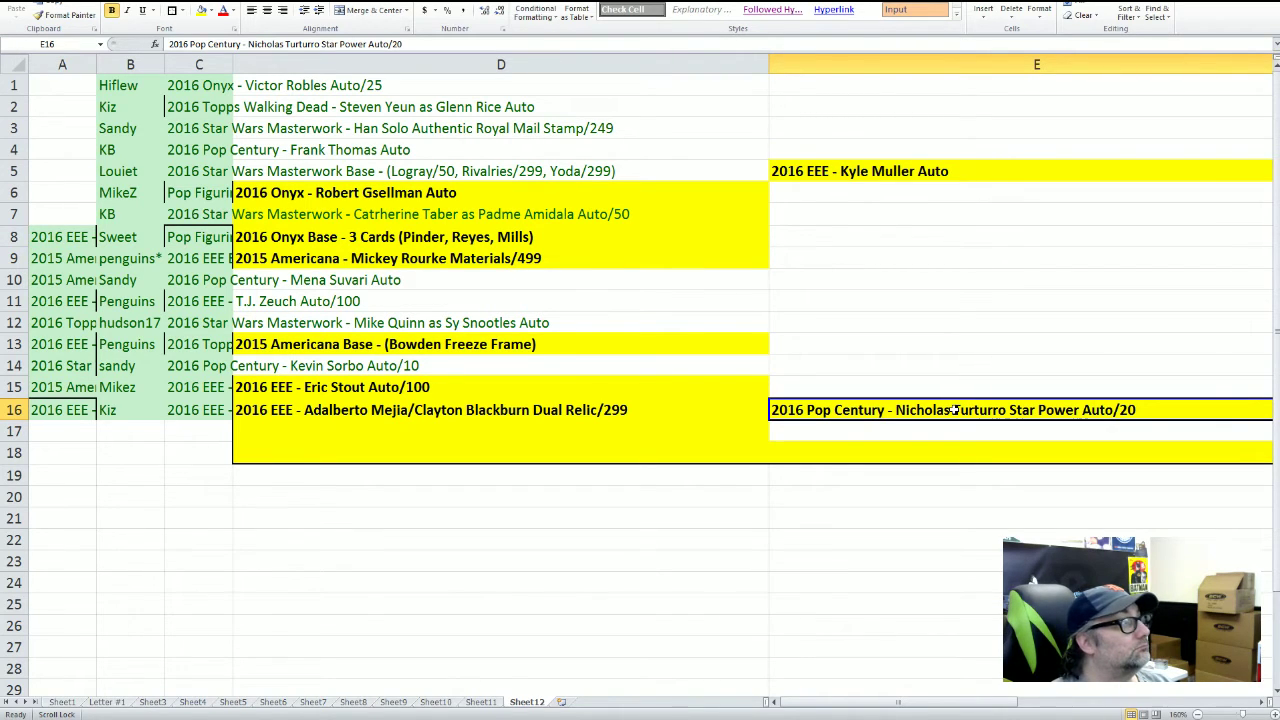
left_click_drag(945, 402, 63, 214)
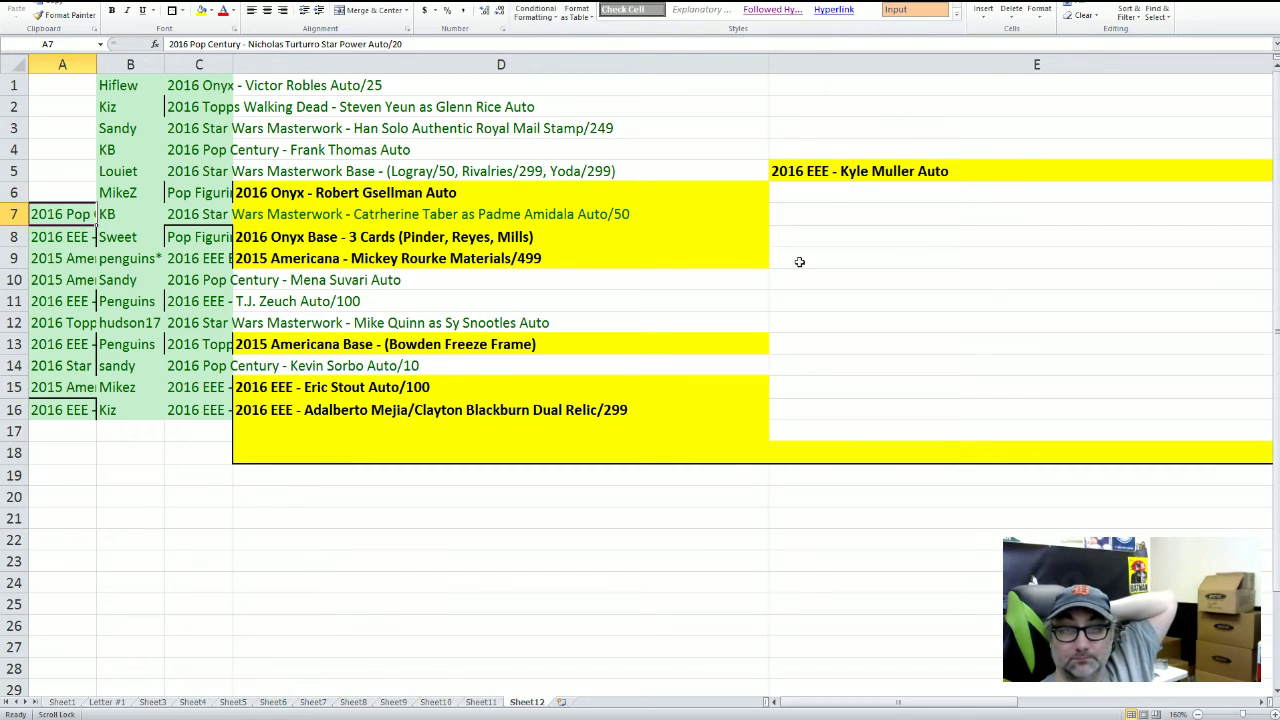
left_click(421, 386)
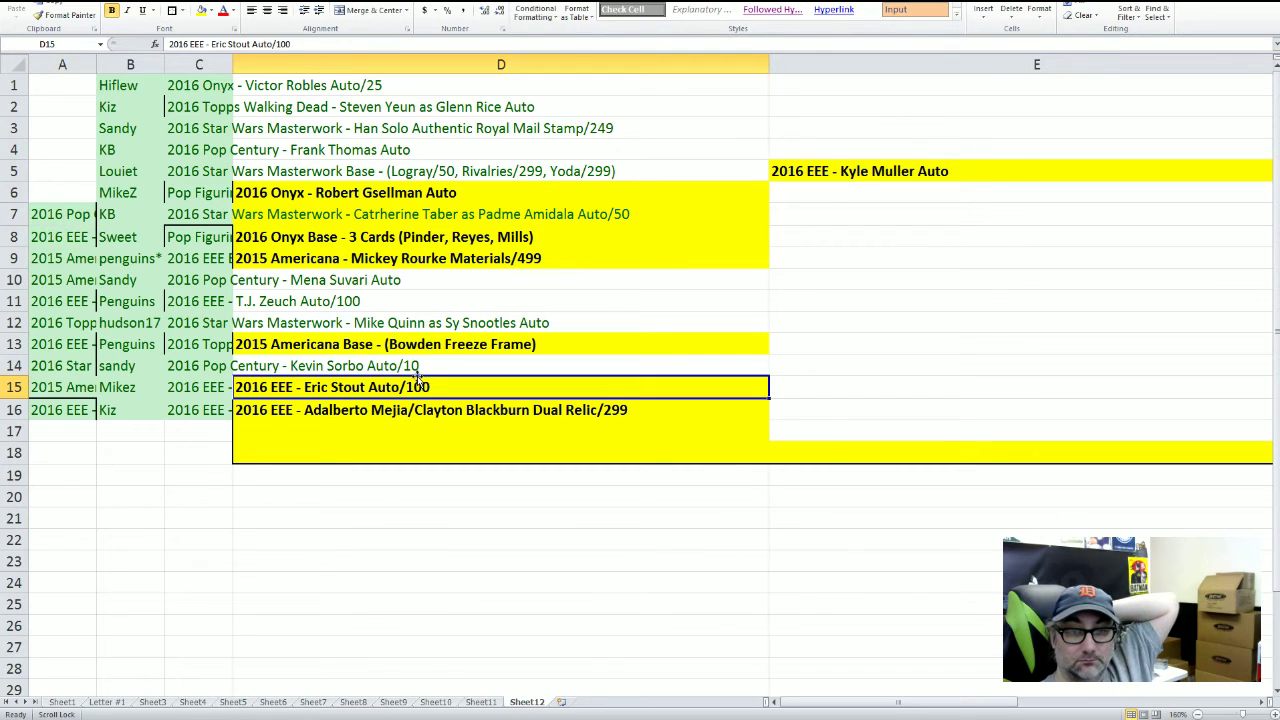
left_click_drag(418, 377, 64, 193)
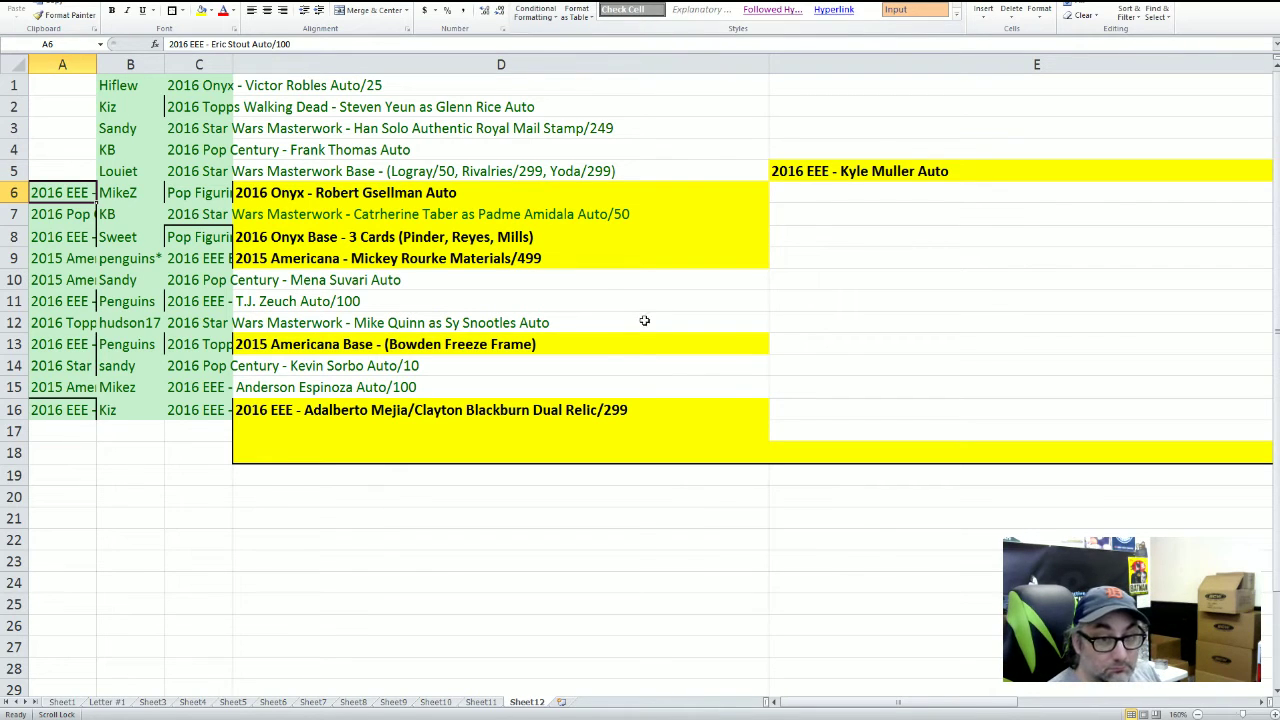
left_click(64, 350)
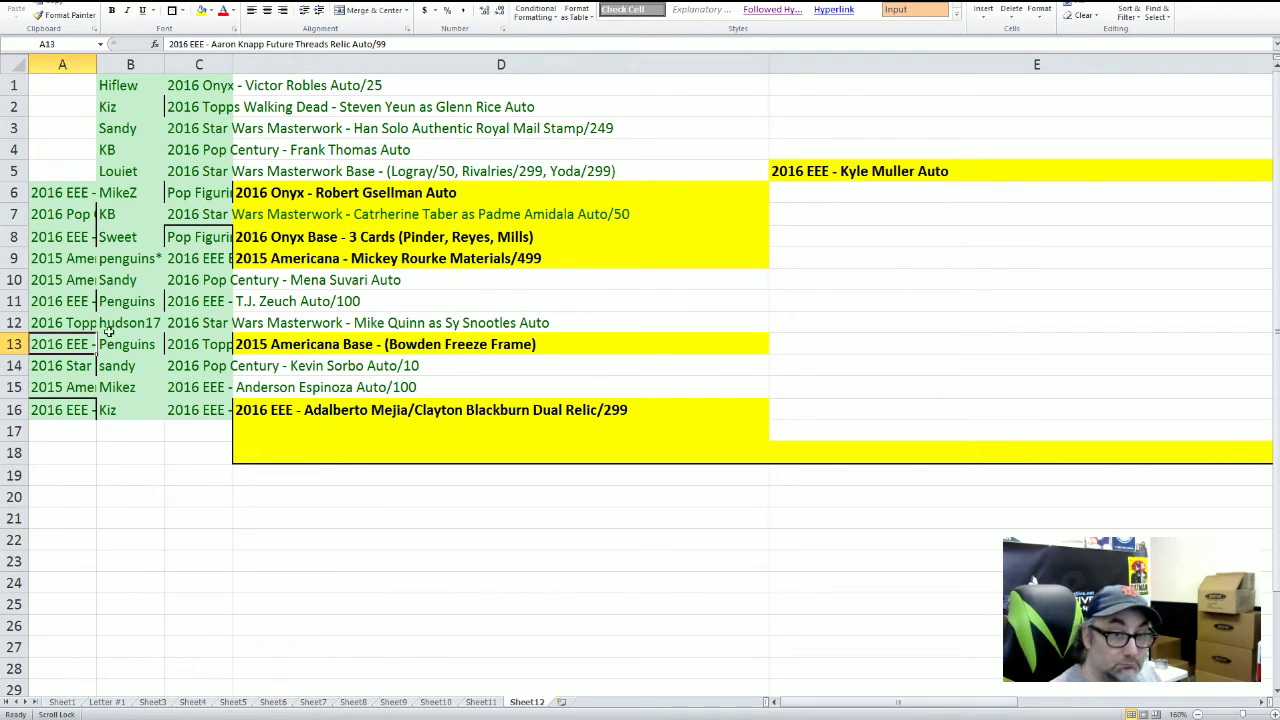
left_click(80, 305)
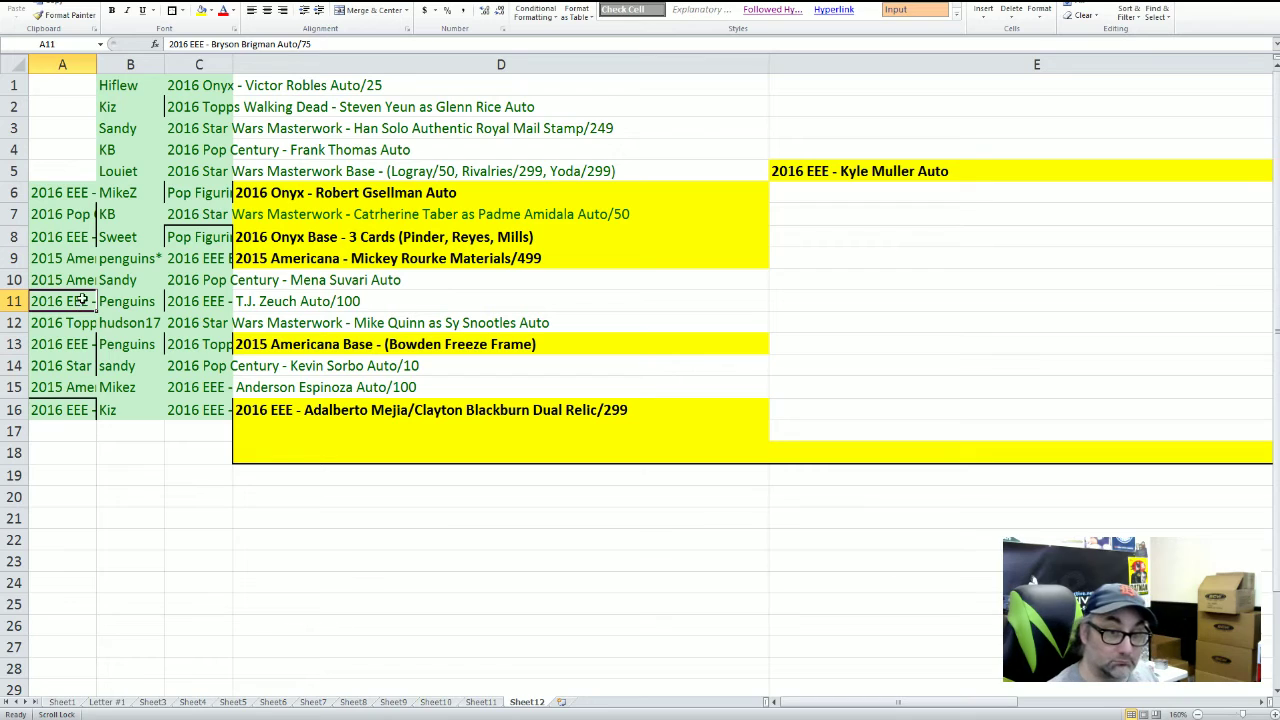
left_click(70, 257)
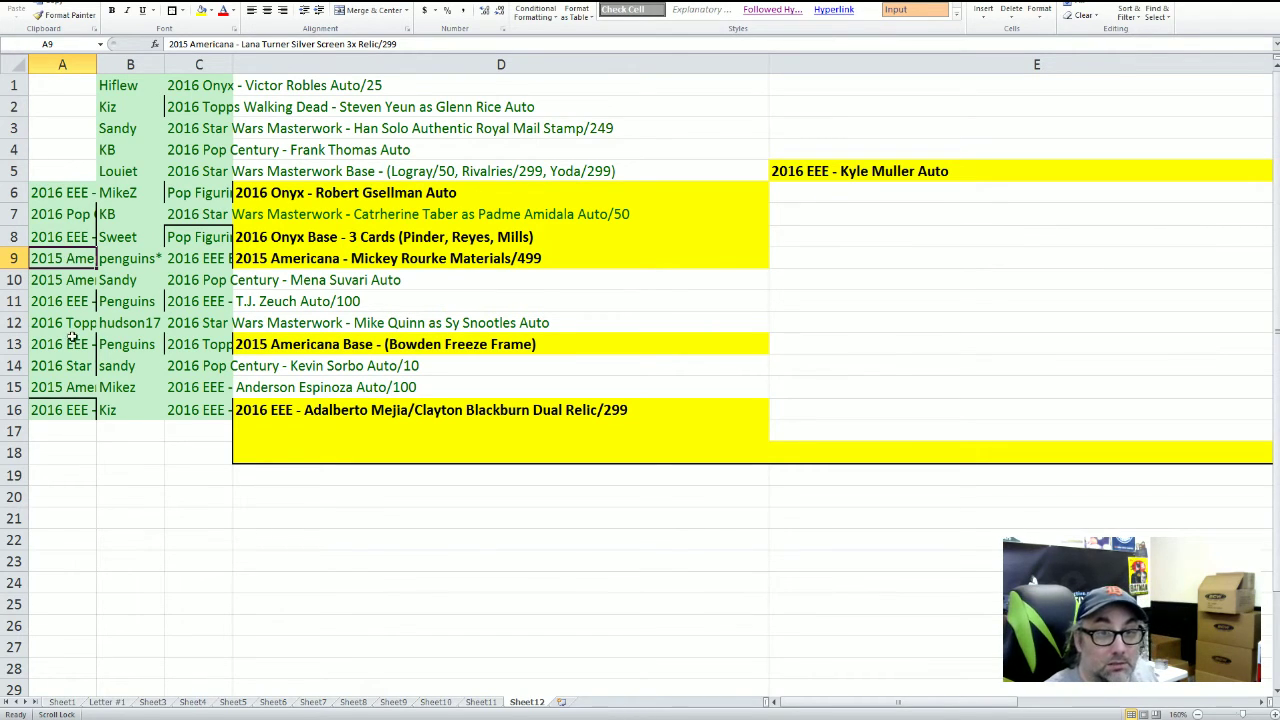
Move the 2016 Onyx Robert Gsellman Auto entry from D6 to A5 in green style, and clear the yellow fill from D7
left_click(370, 200)
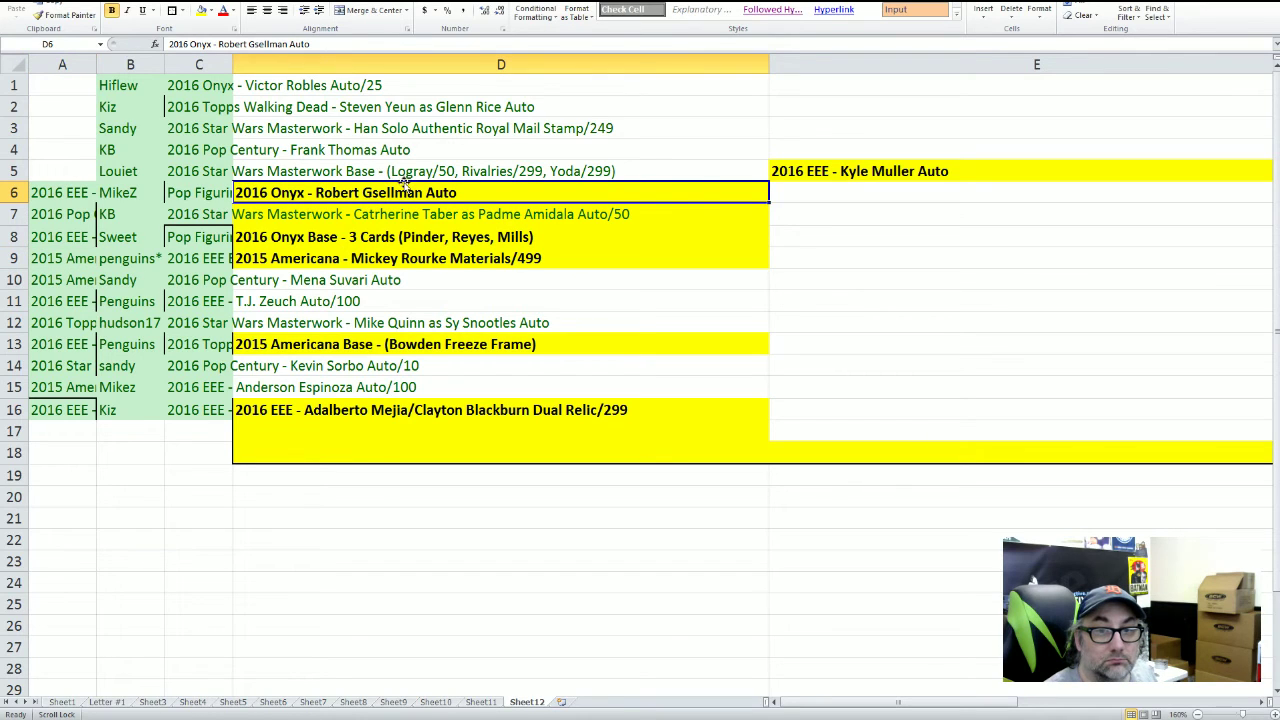
left_click_drag(405, 183, 70, 174)
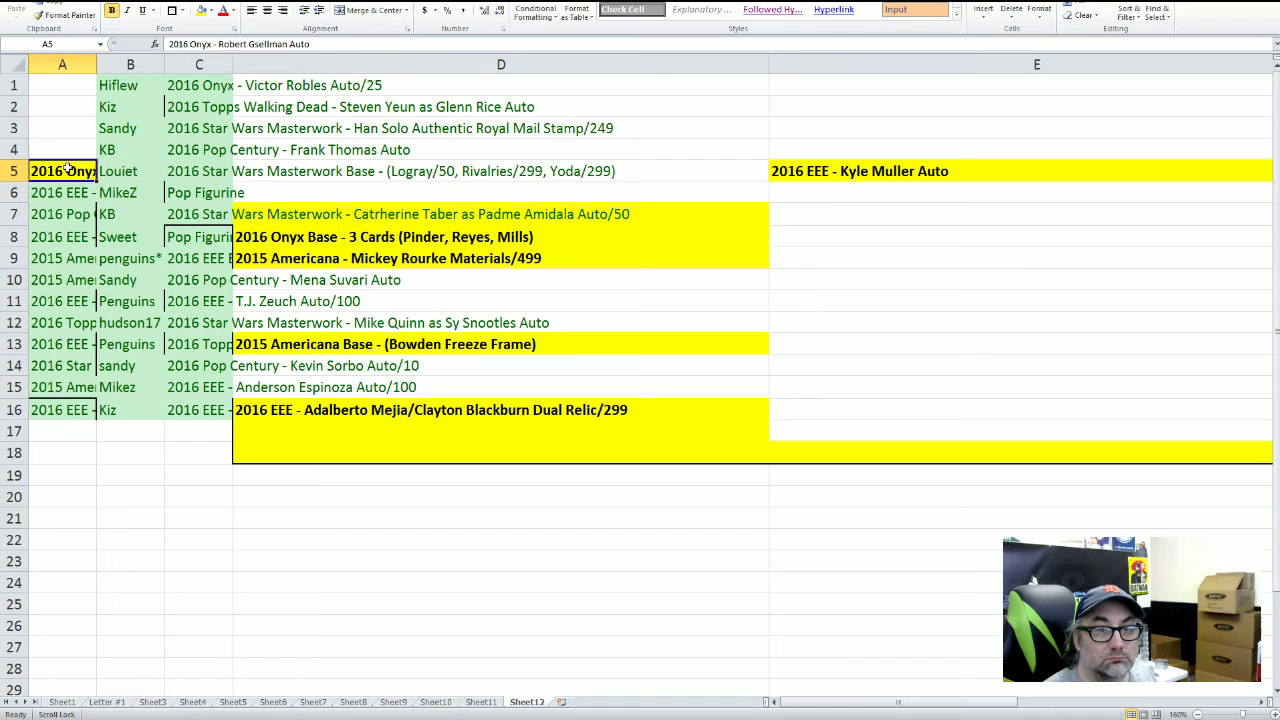
left_click(283, 215)
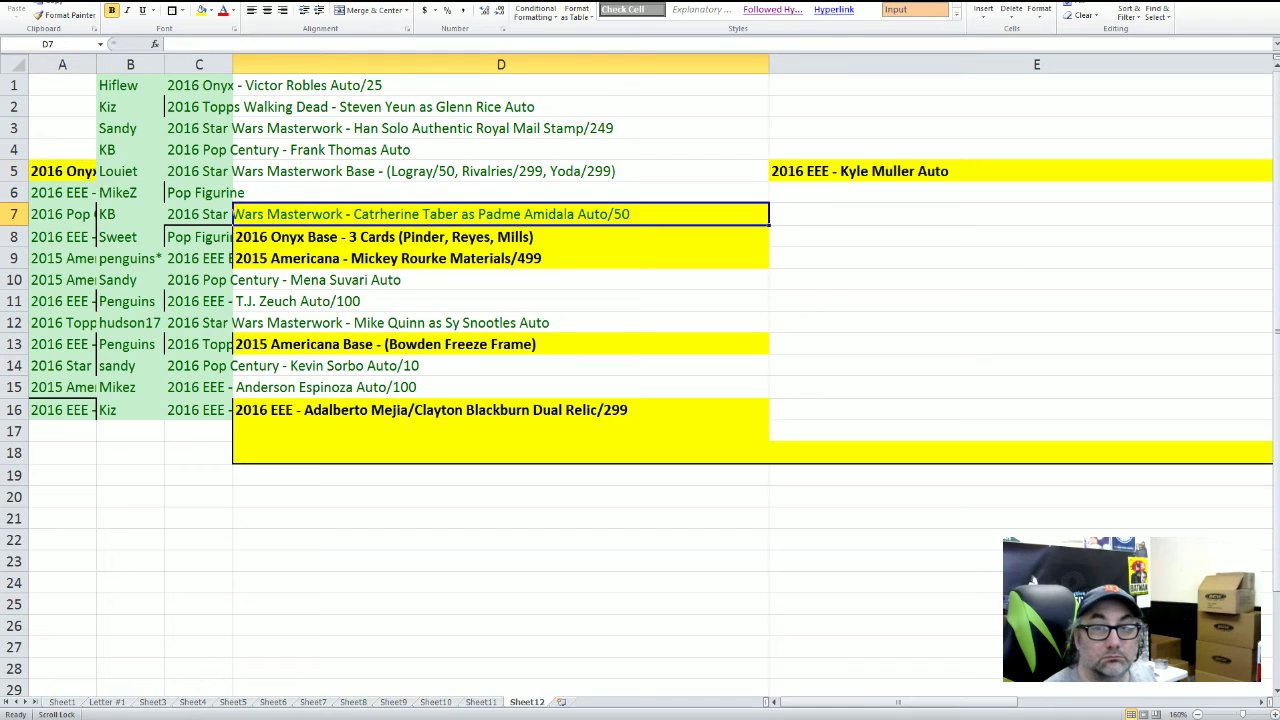
left_click(66, 166)
left_click(686, 4)
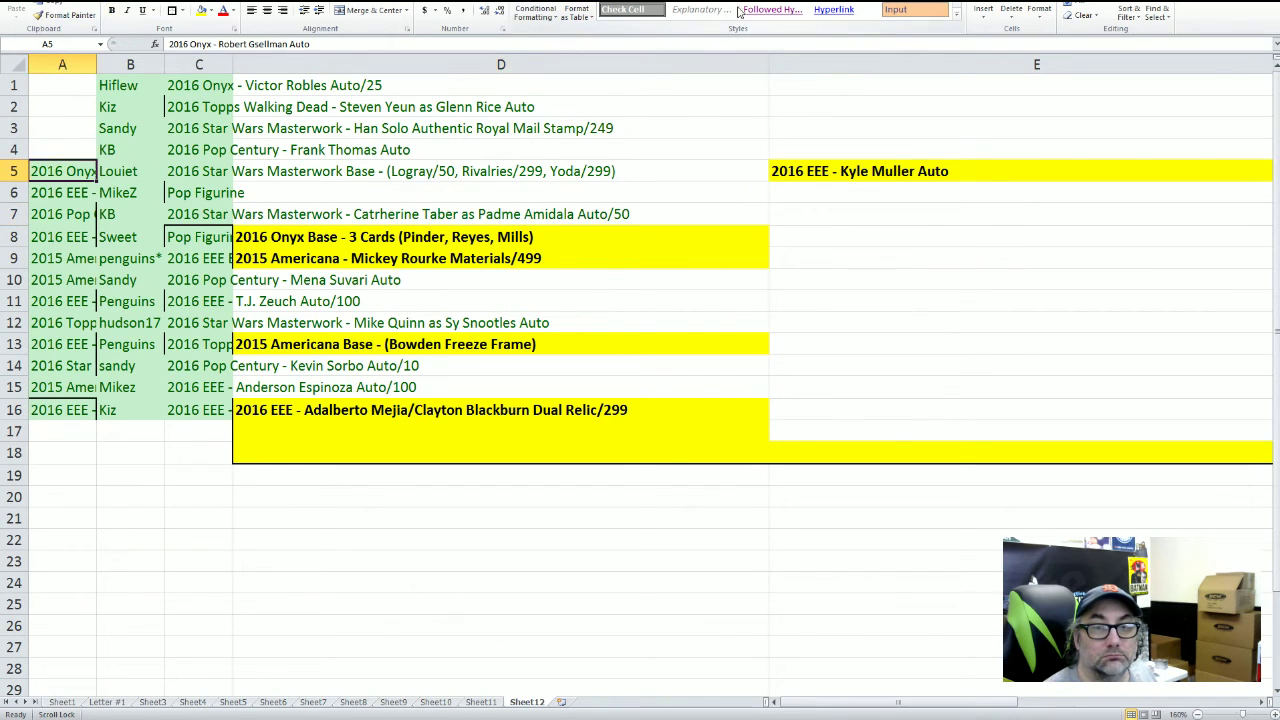
Move the Americana Base Bowden Freeze Frame entry from D13 to A4, styled green, and the Kyle Muller Auto entry from E5 to A3
left_click(88, 152)
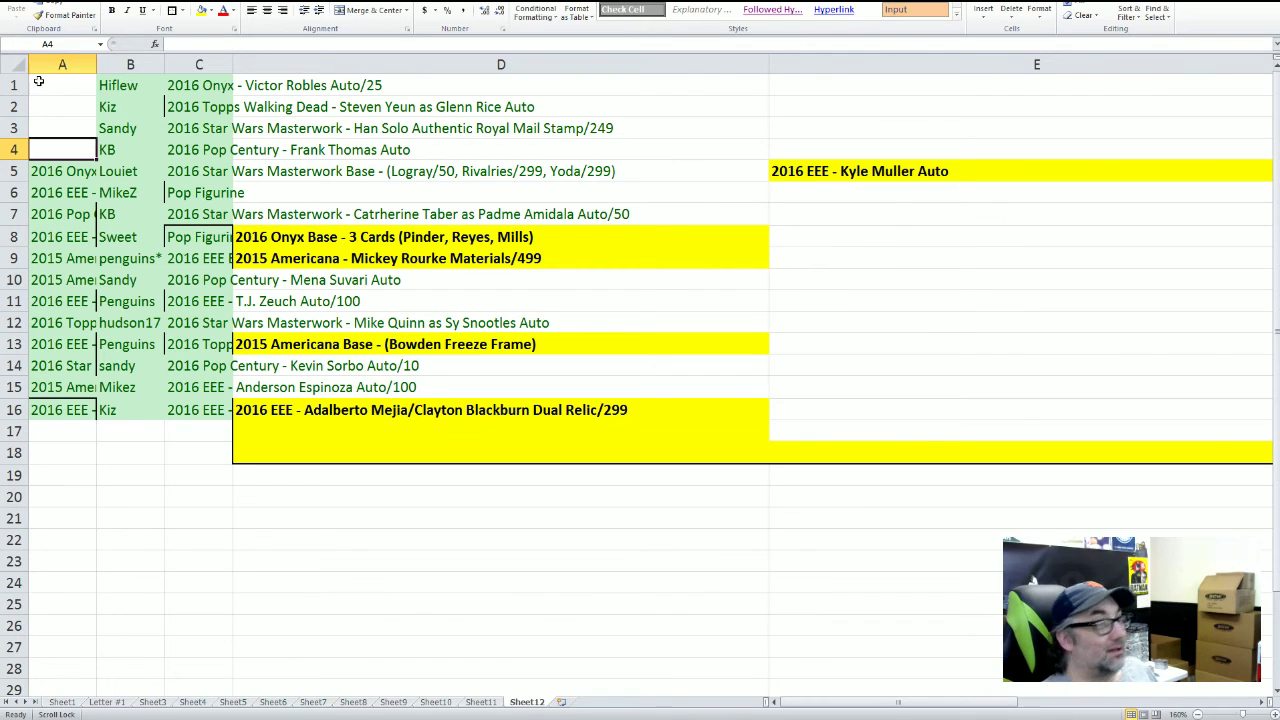
left_click(541, 346)
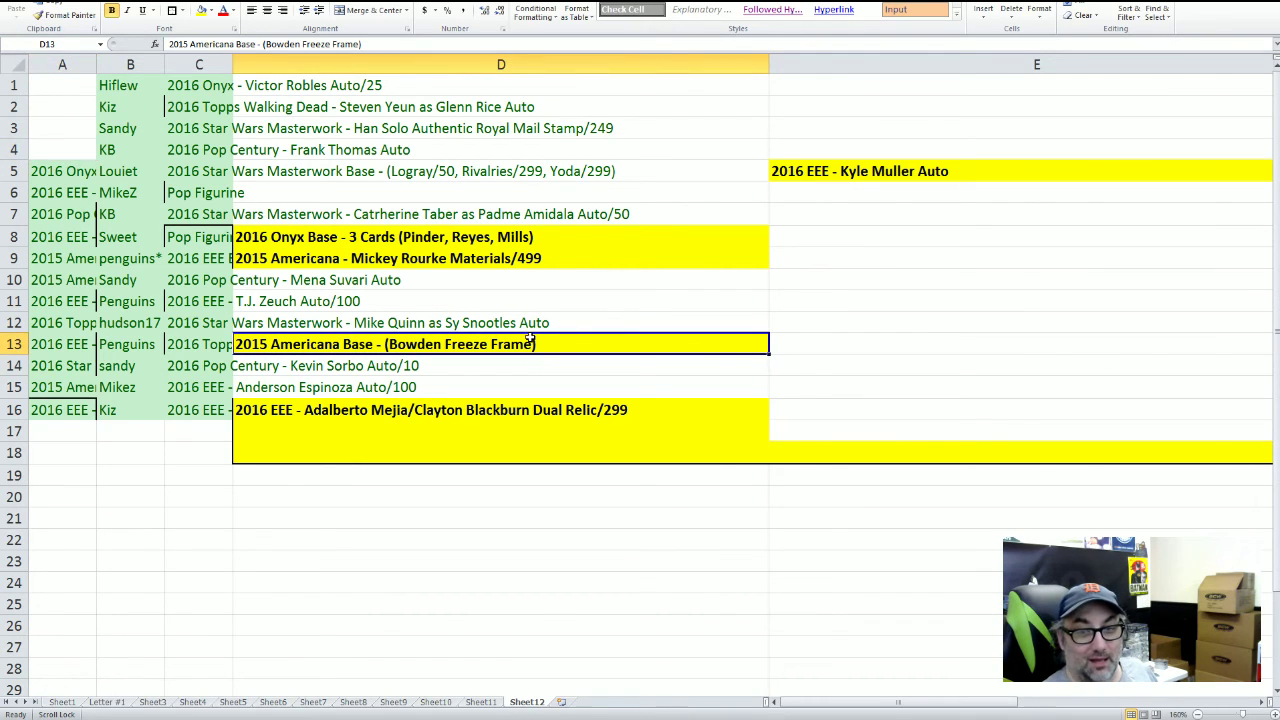
left_click_drag(530, 335, 85, 152)
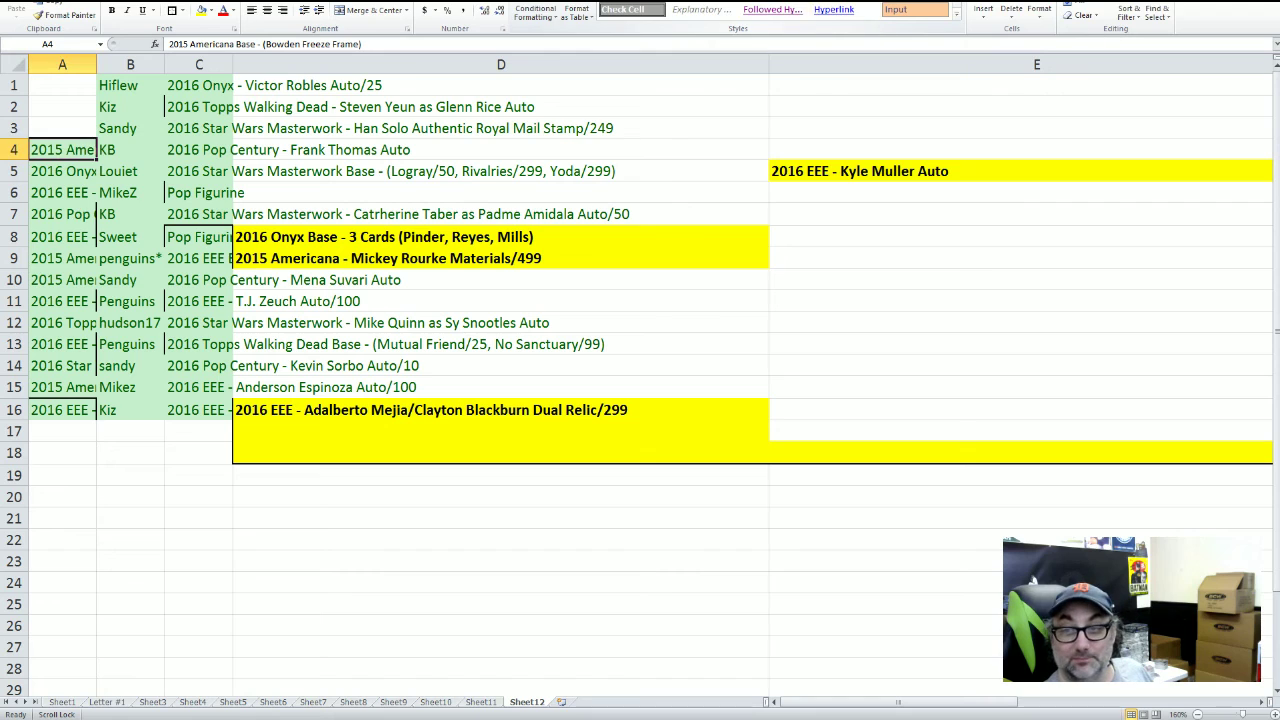
left_click(1104, 174)
left_click_drag(986, 154, 62, 128)
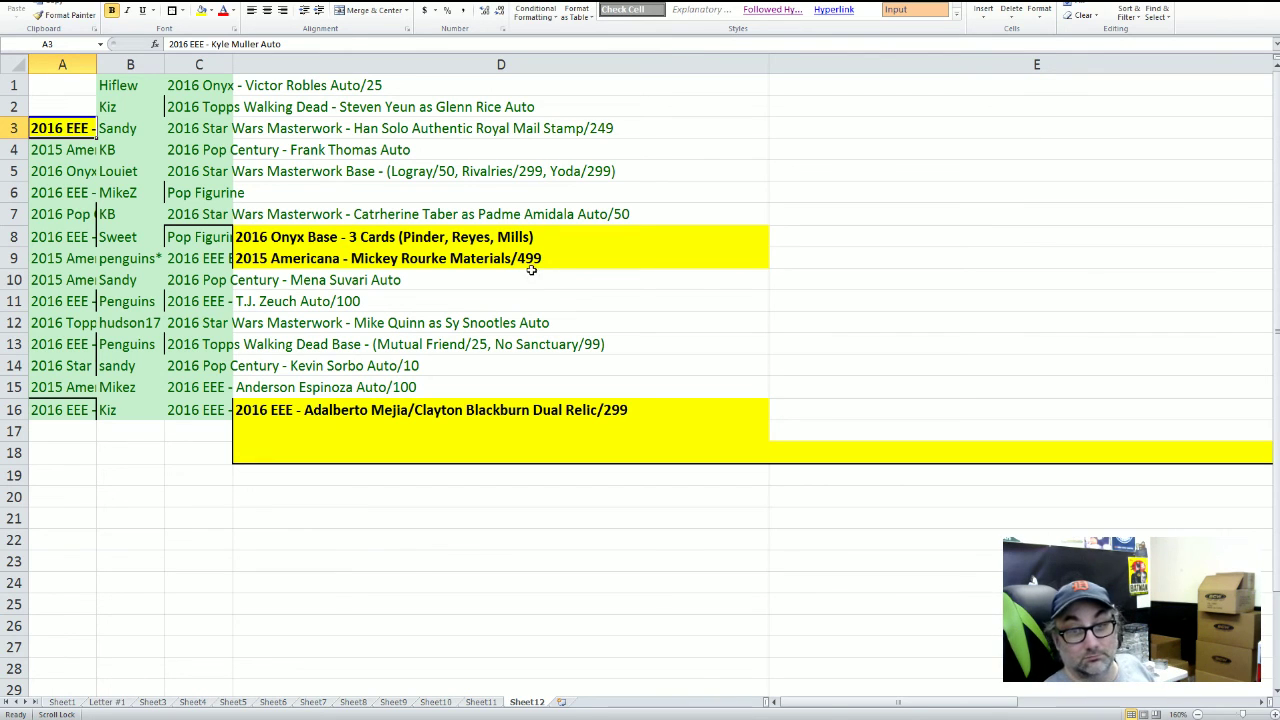
Move the Mickey Rourke Materials/499 entry from D9 to A2 and the Adalberto Mejia/Clayton Blackburn Dual Relic/299 entry from D16 to A1
left_click(530, 266)
left_click_drag(514, 248, 88, 112)
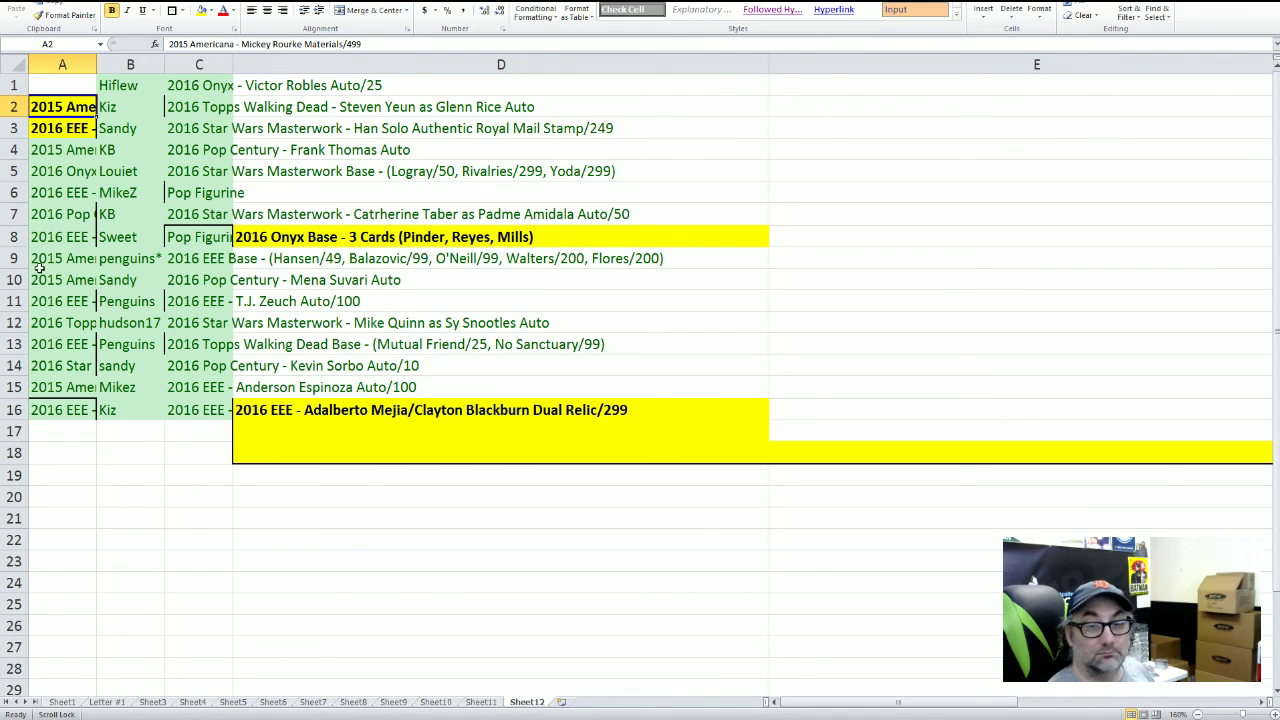
left_click(333, 404)
left_click_drag(341, 398, 72, 90)
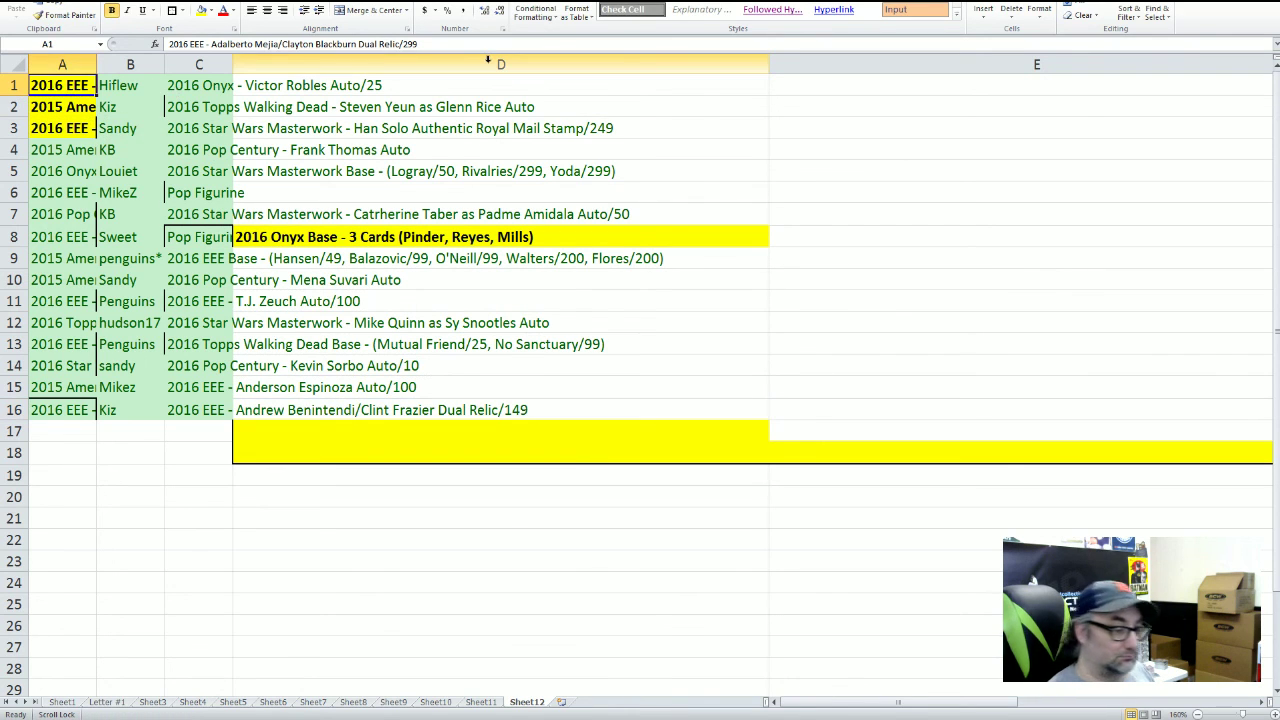